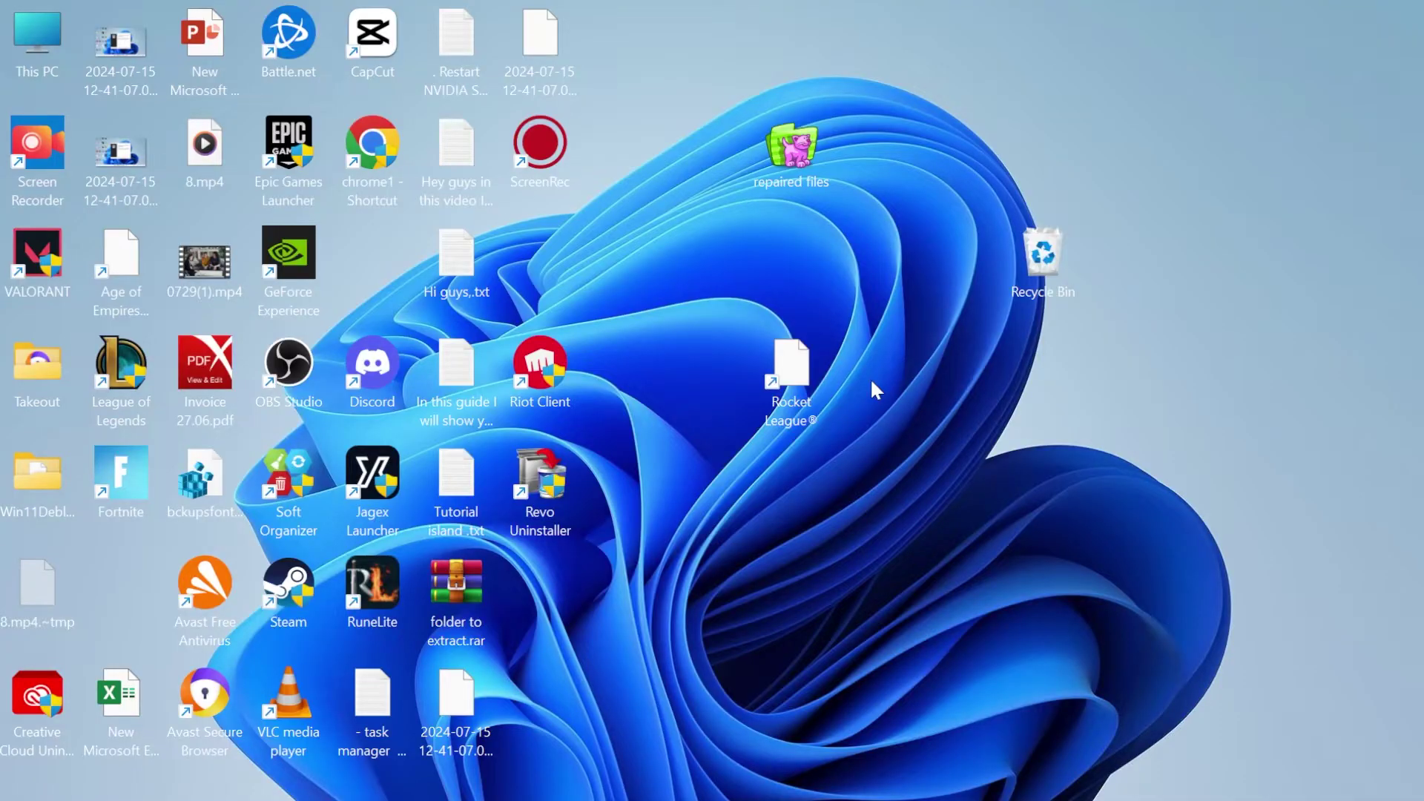
Launch Task Manager from a Start search for 'task'.
key("super")
type("task")
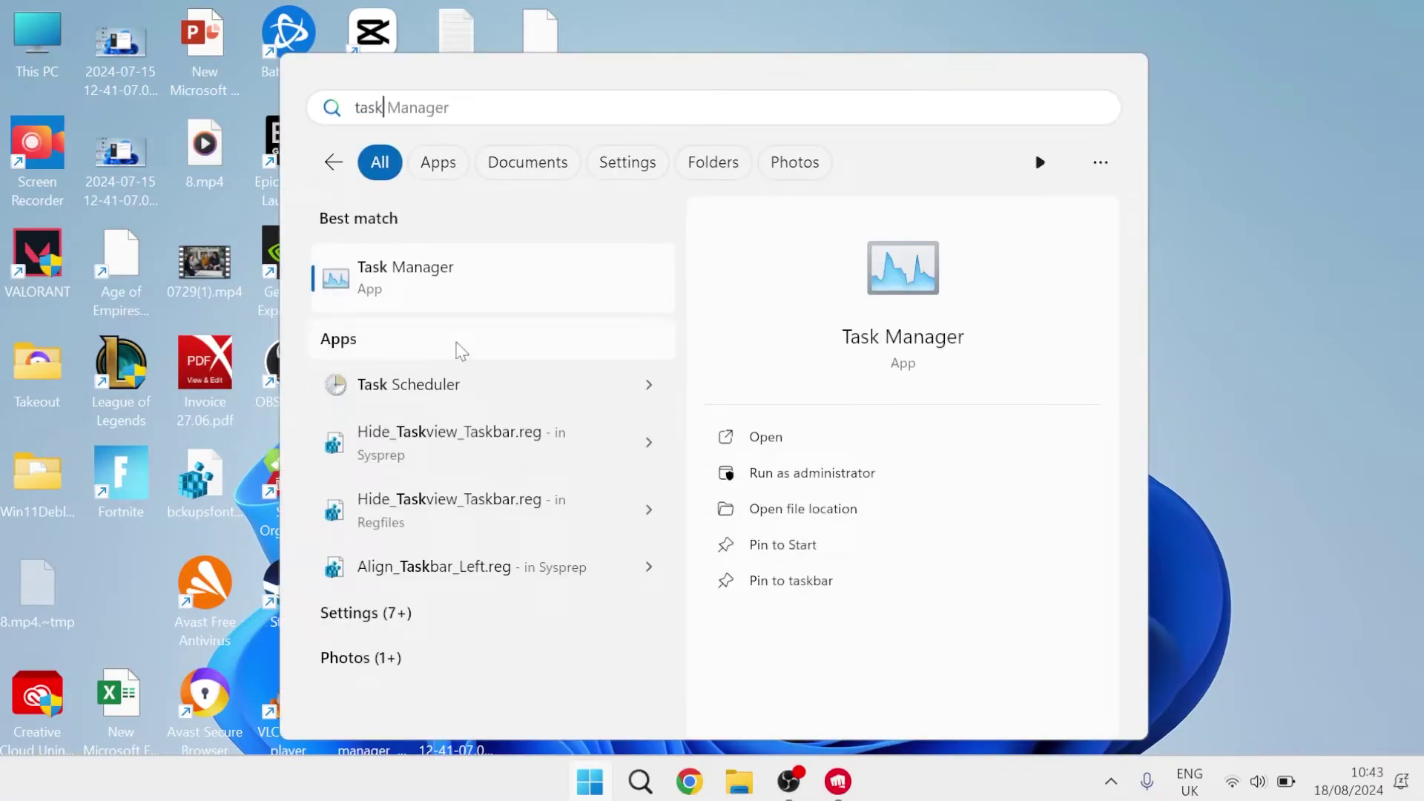
left_click(455, 285)
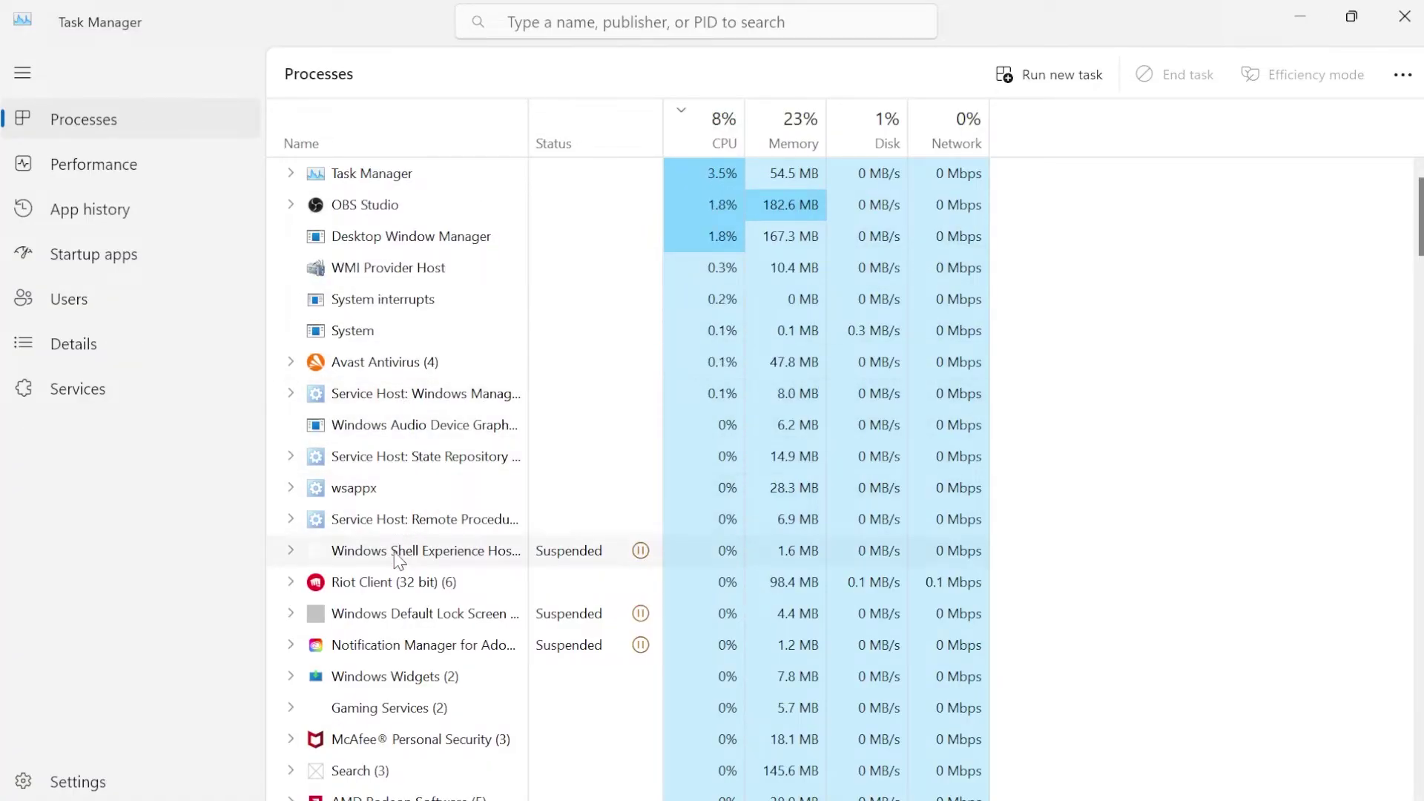
right_click(373, 592)
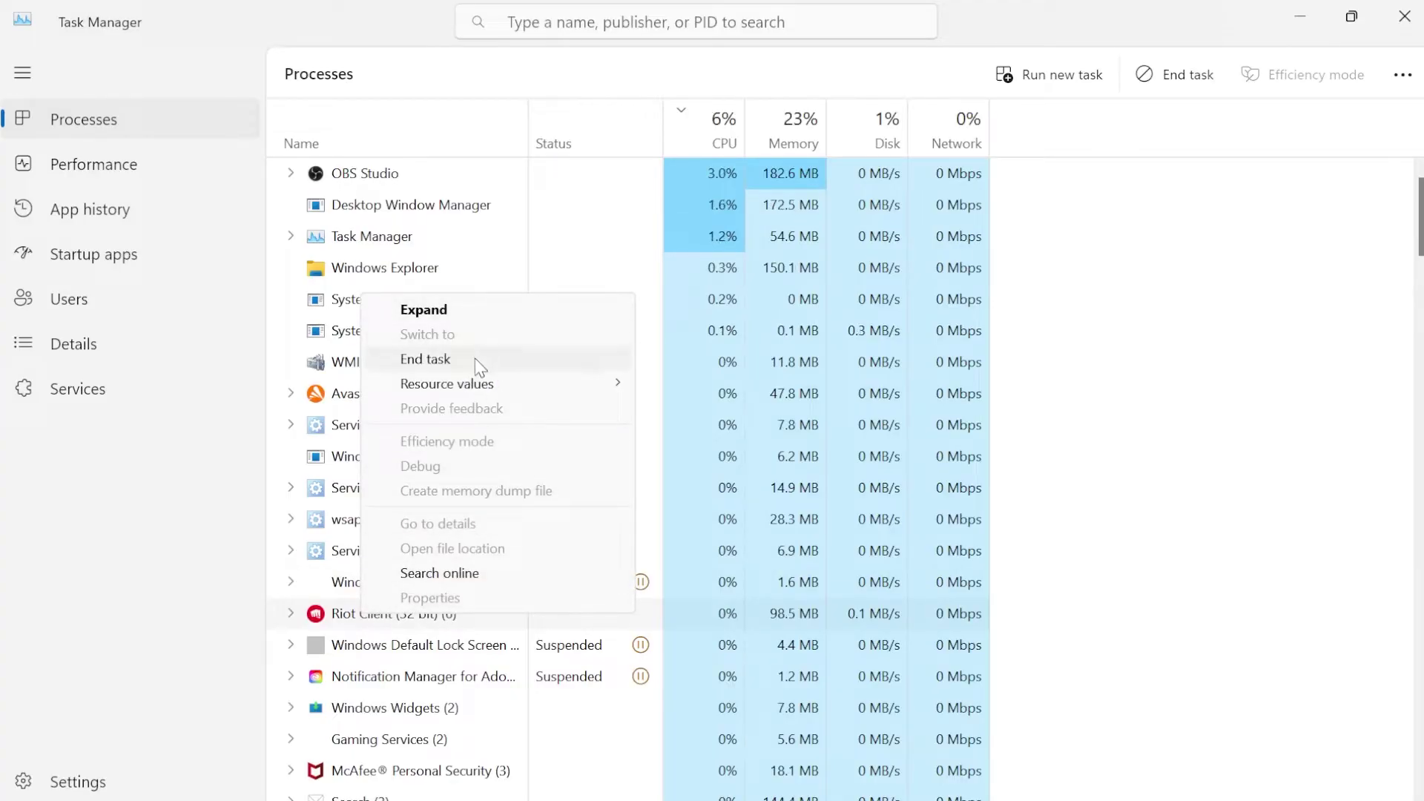
left_click(474, 358)
Filter processes by 'riot' and end the Riot Client task.
left_click(637, 26)
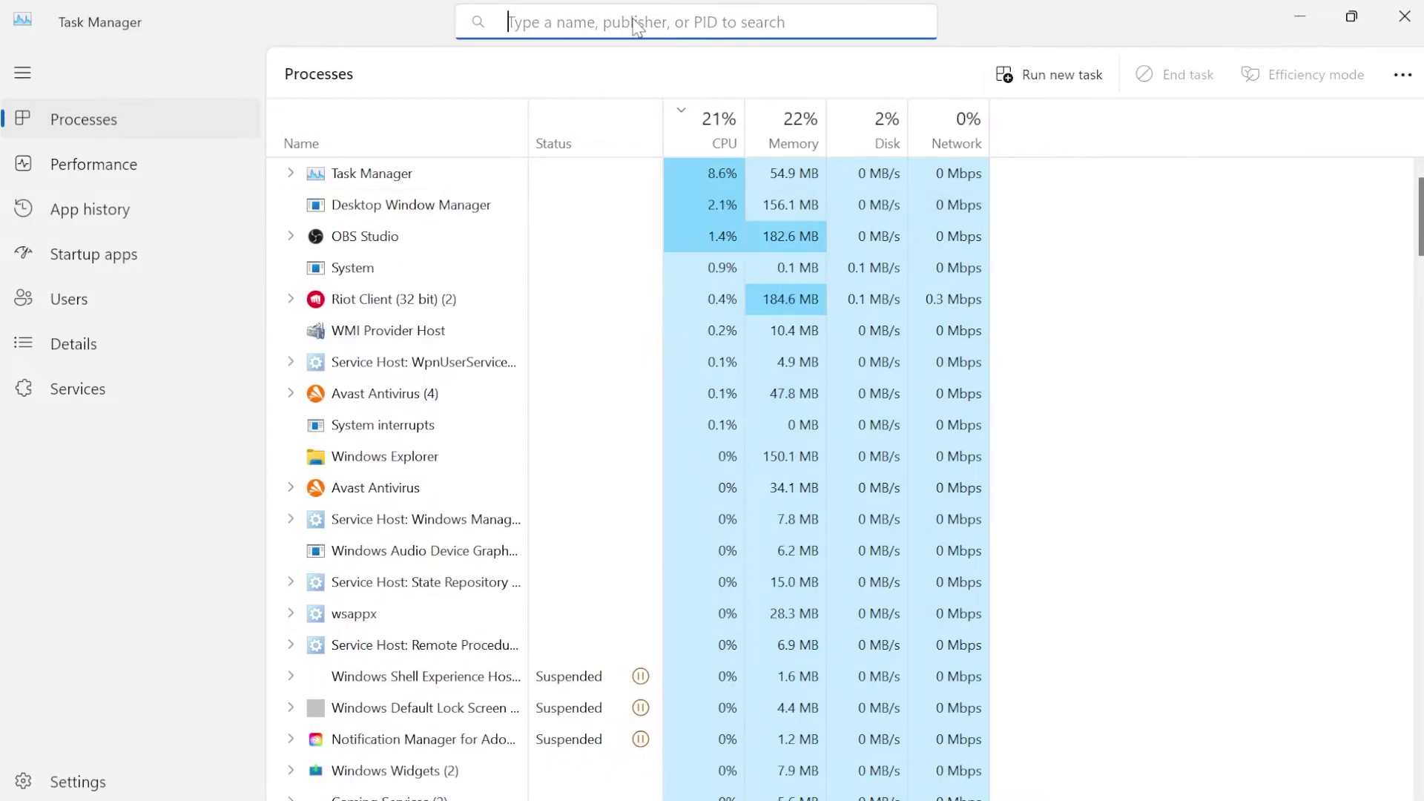
type("riot")
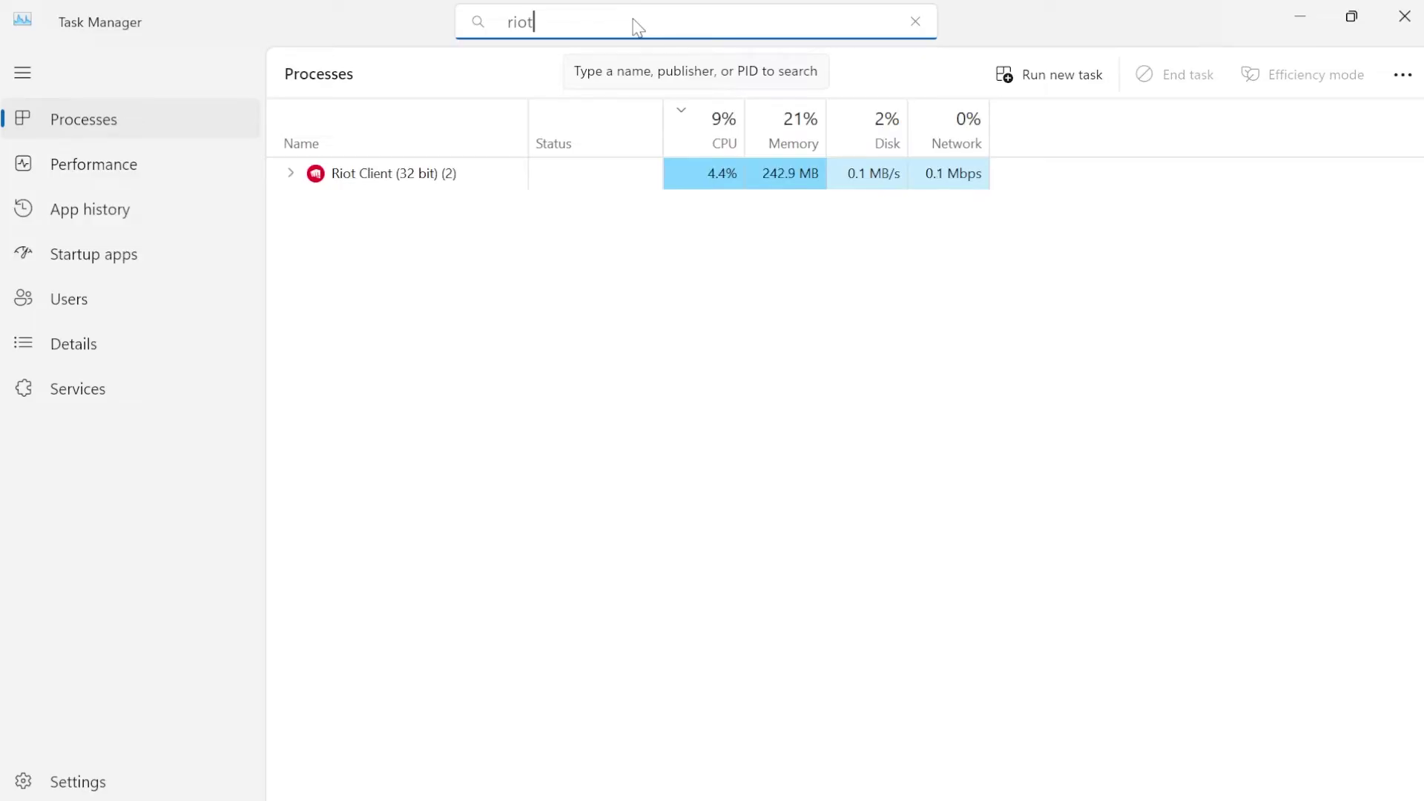
right_click(358, 178)
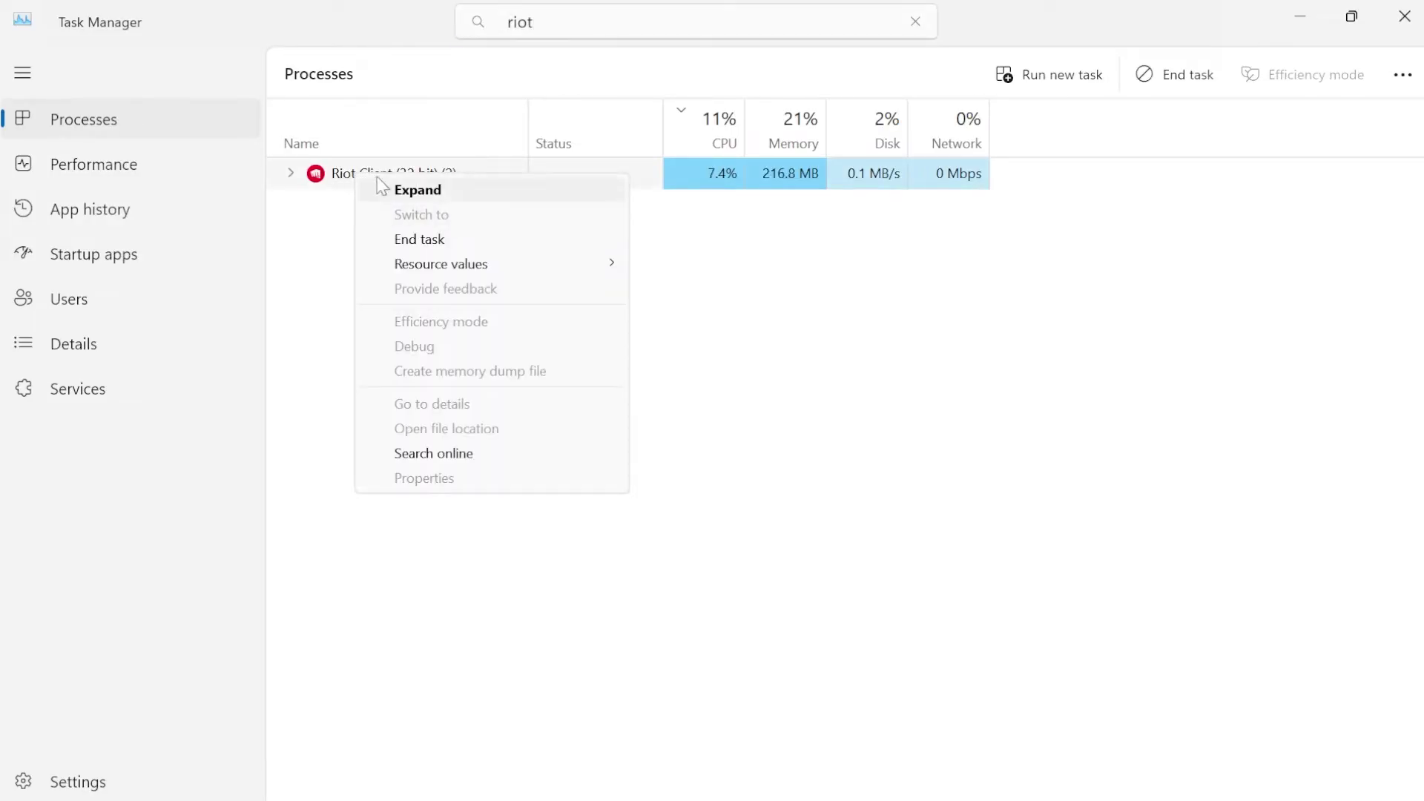
left_click(431, 241)
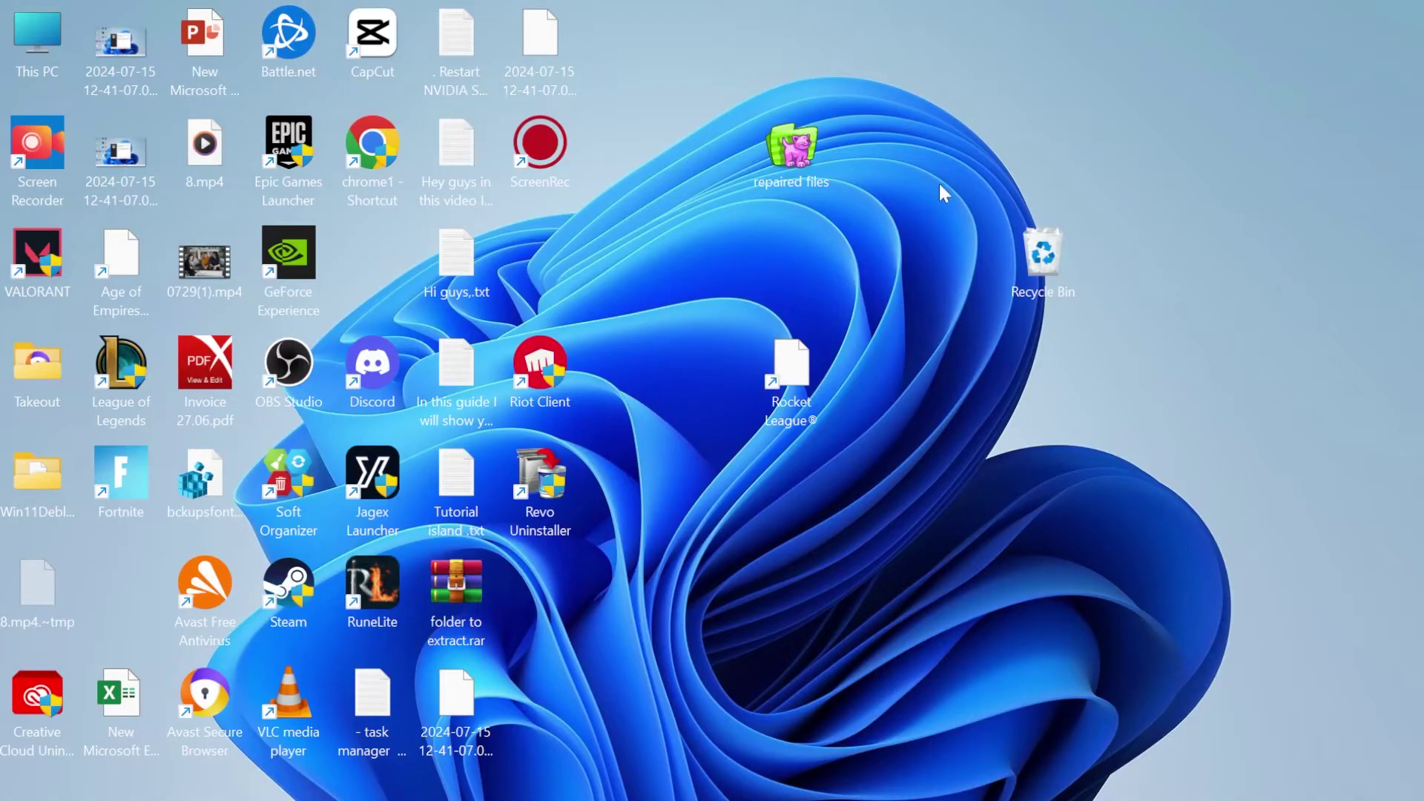
Launch Services from a Start search for 'servi' and select the vgc service.
key("super")
type("services")
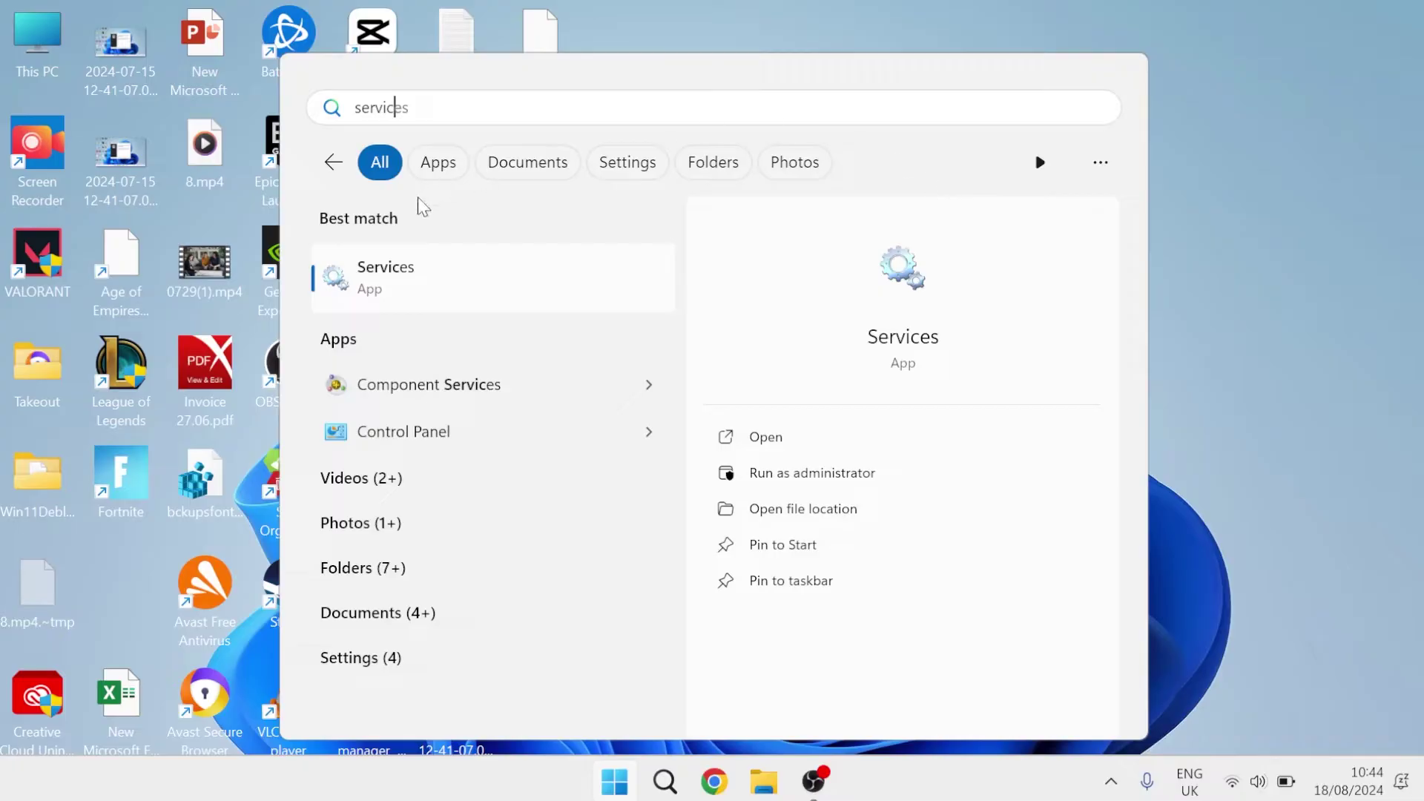
left_click(468, 271)
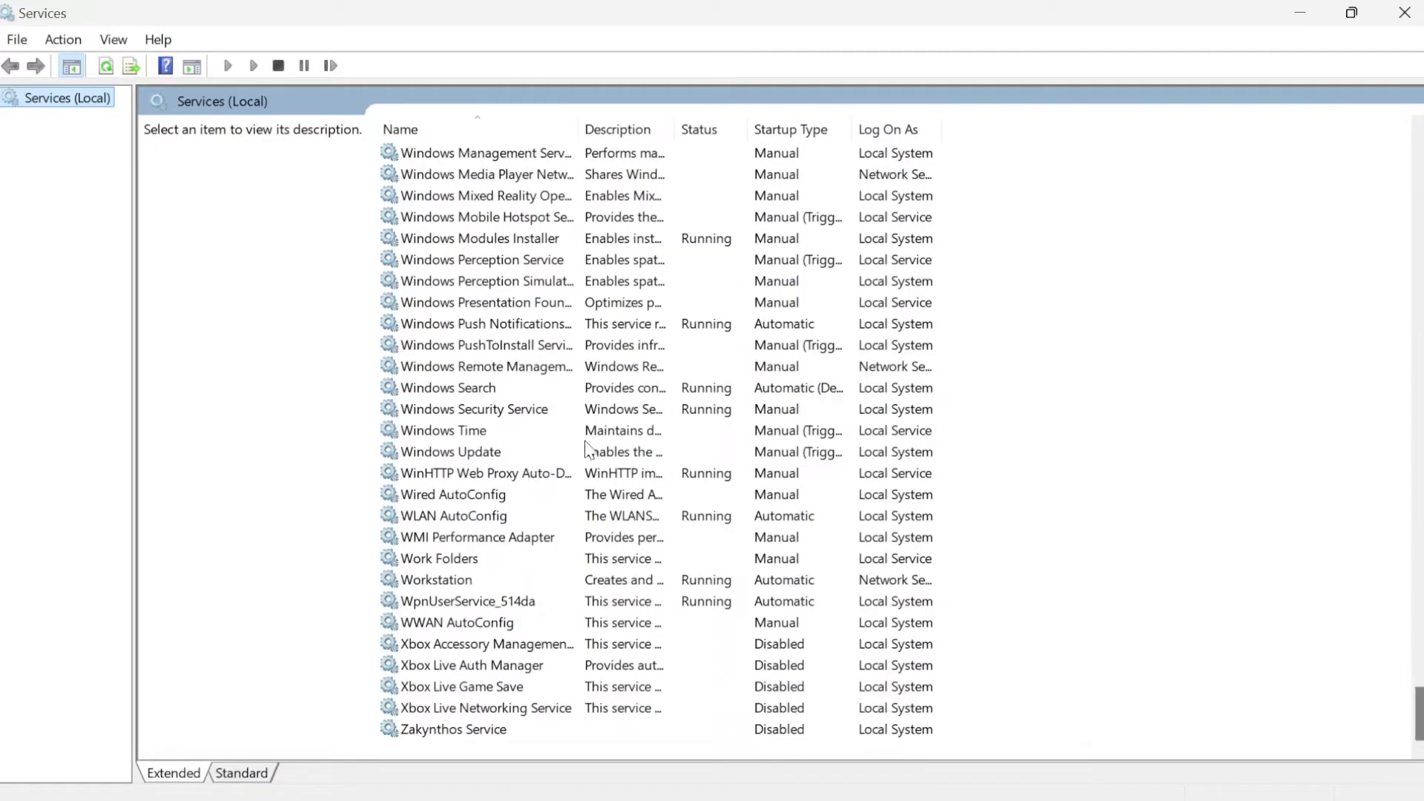
left_click(567, 351)
scroll(570, 364, "up", 15)
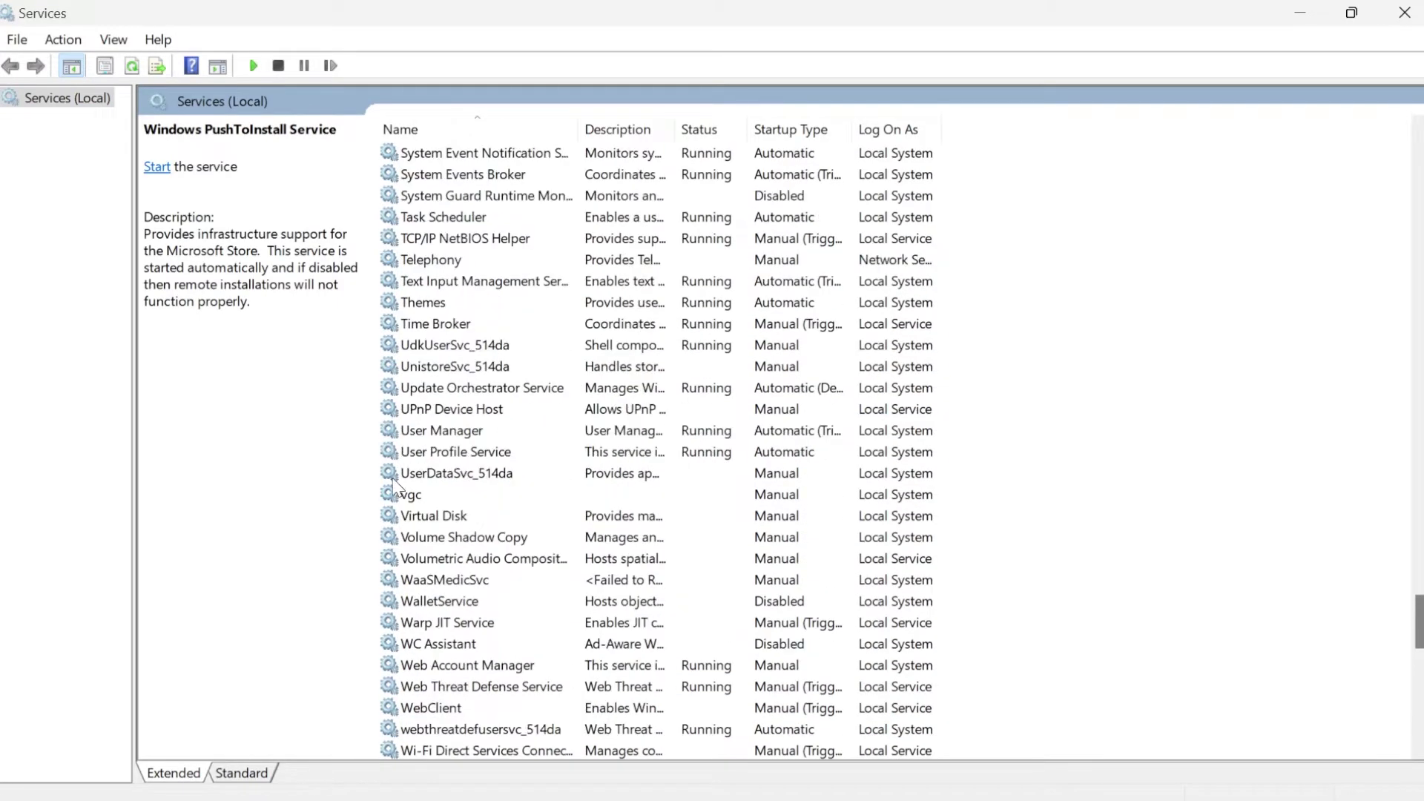
left_click(441, 430)
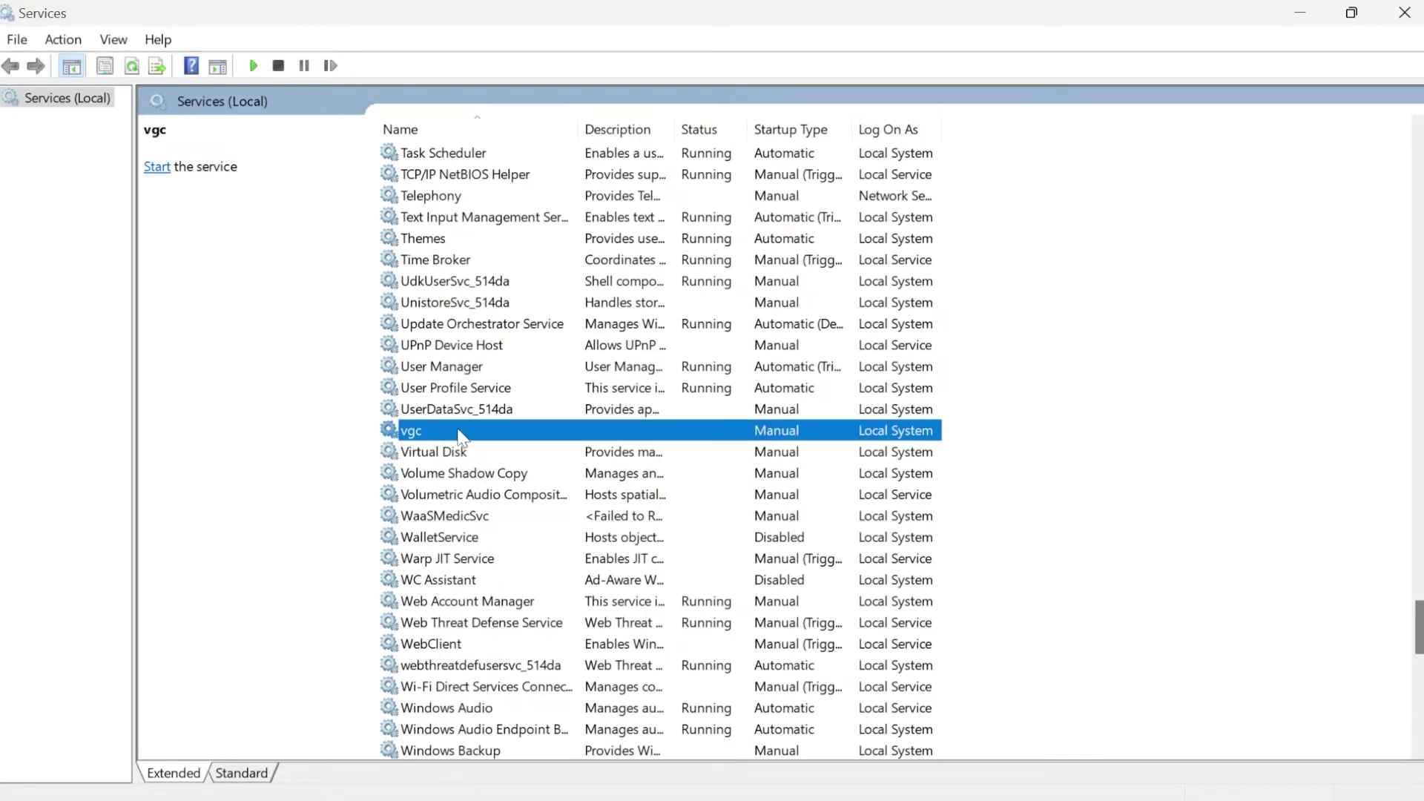
Set vgc's startup type to Automatic, start the service, and apply the settings.
double_click(428, 433)
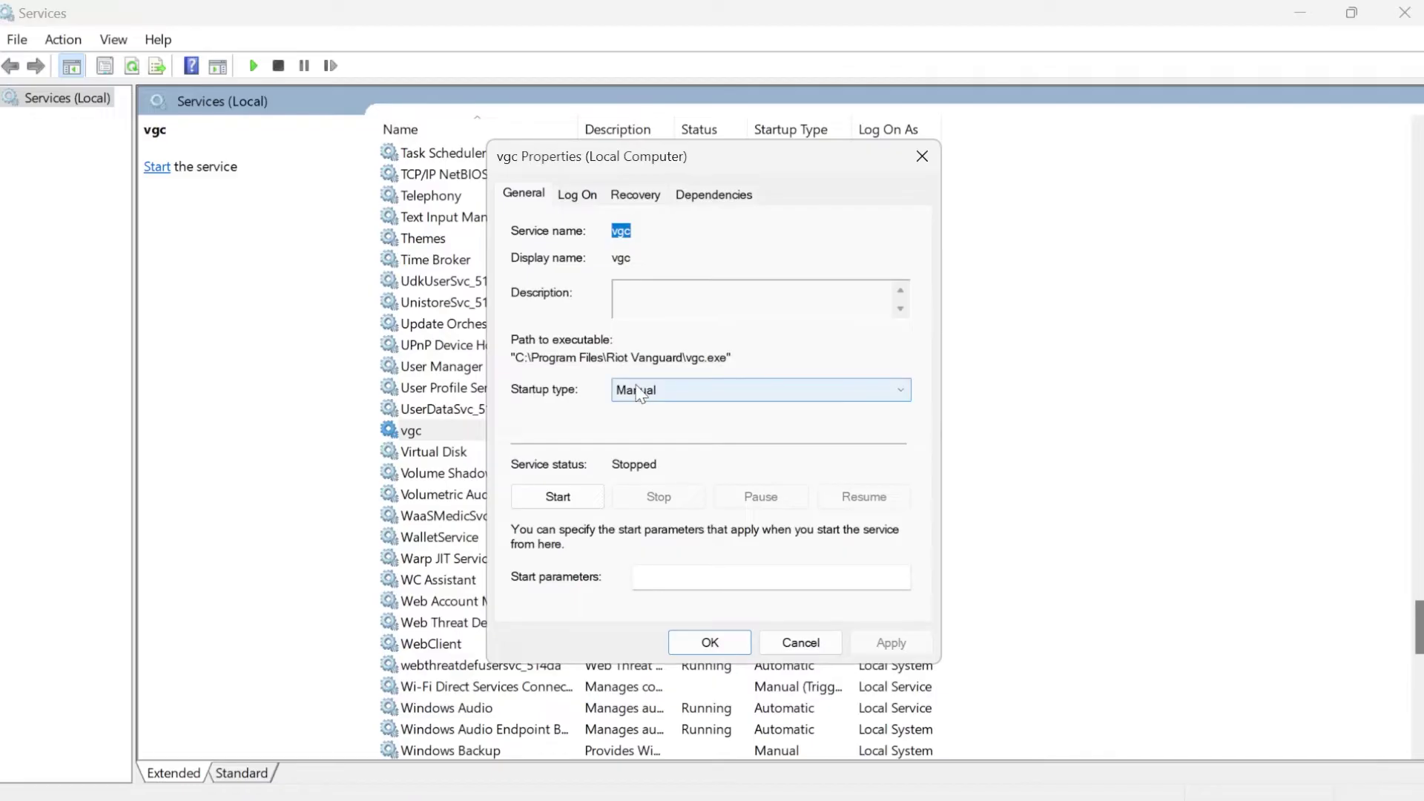
left_click(647, 388)
left_click(658, 427)
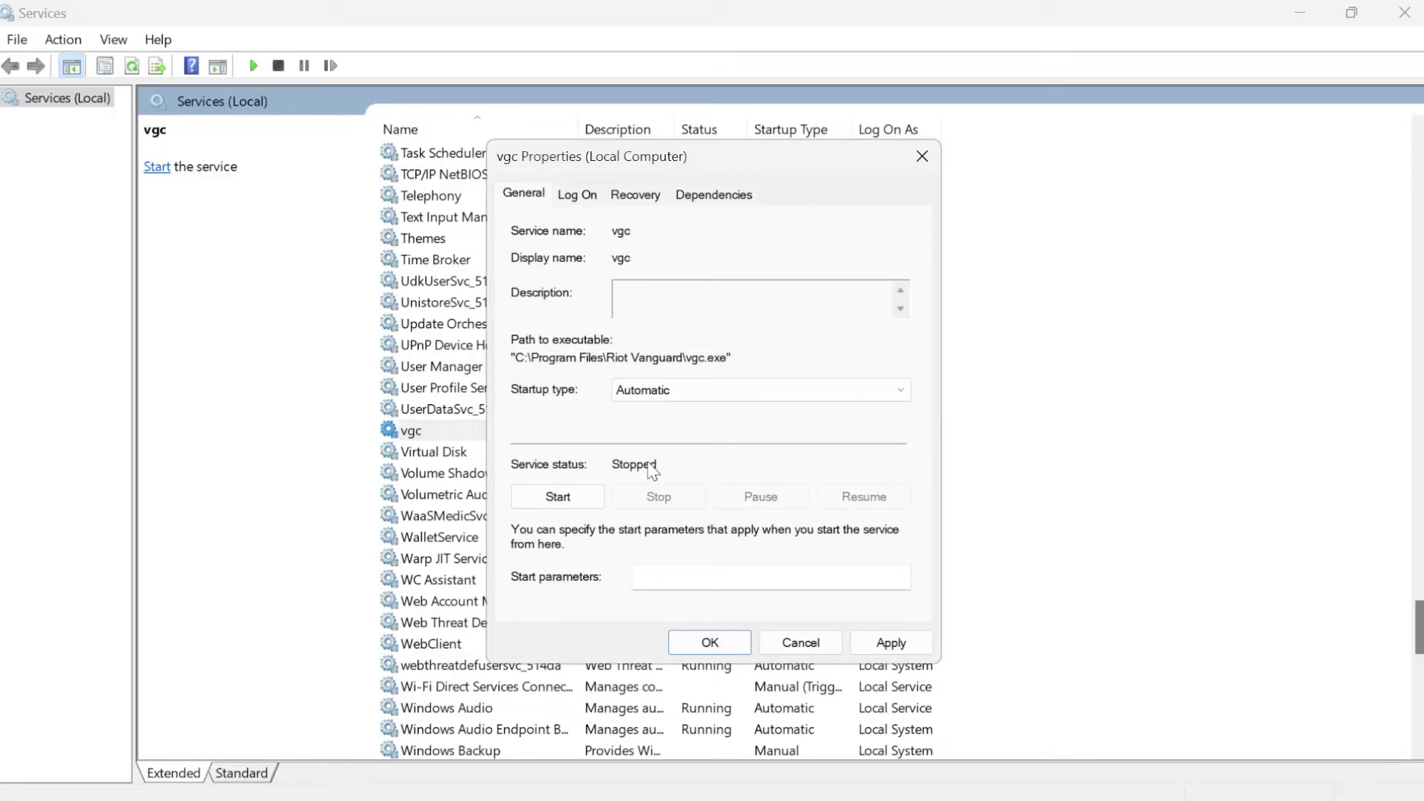
left_click(556, 499)
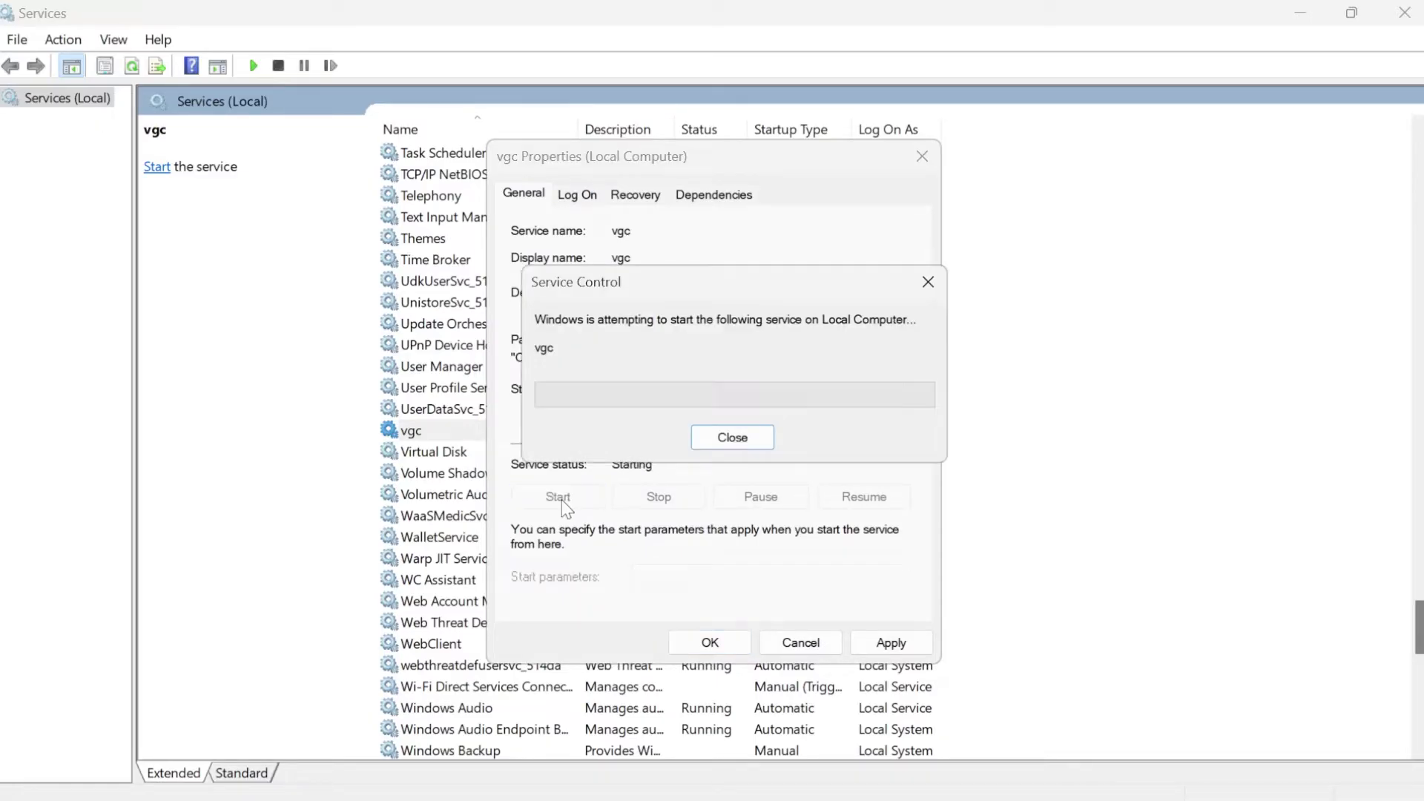
left_click(899, 646)
left_click(731, 644)
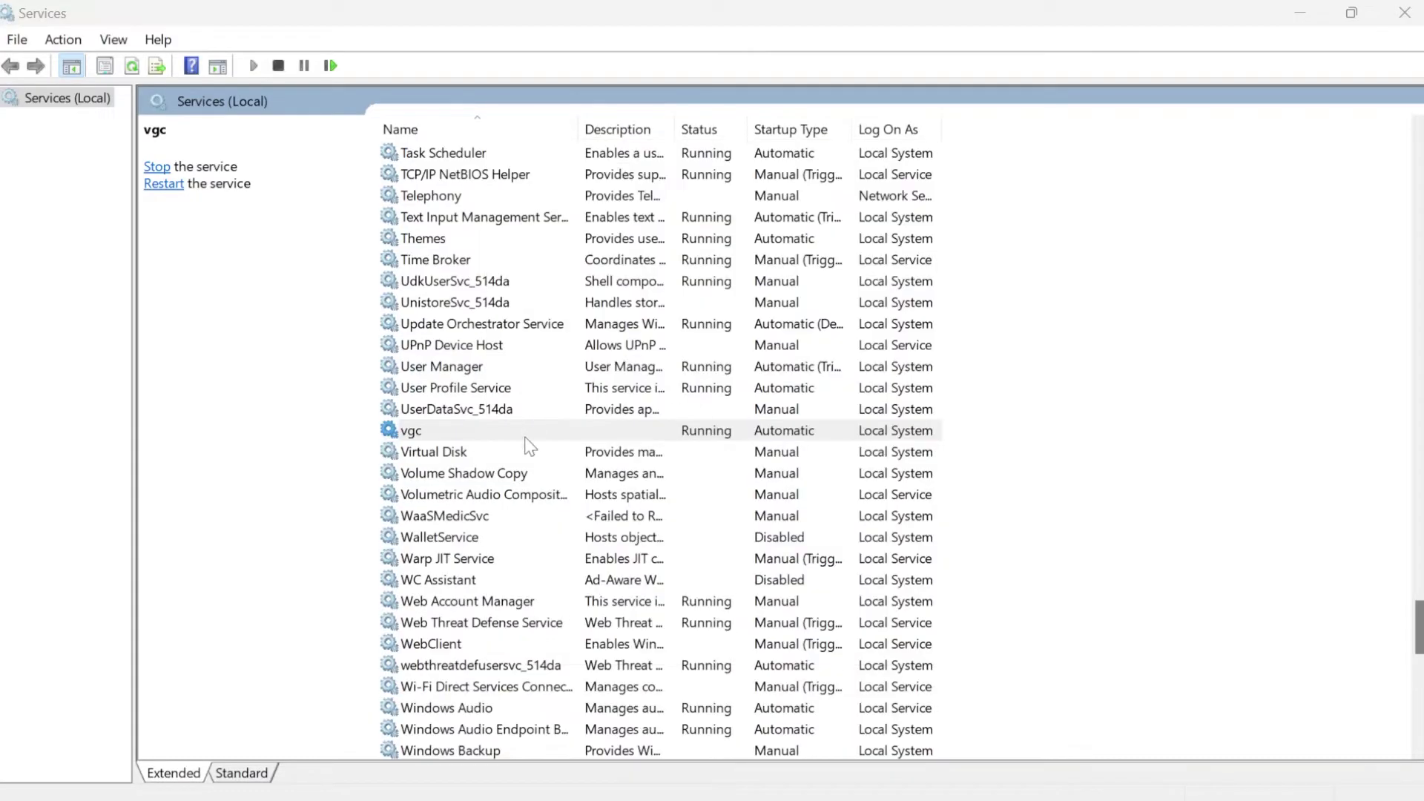
Close Services and run msconfig from the Run box to open System Configuration.
left_click(1405, 12)
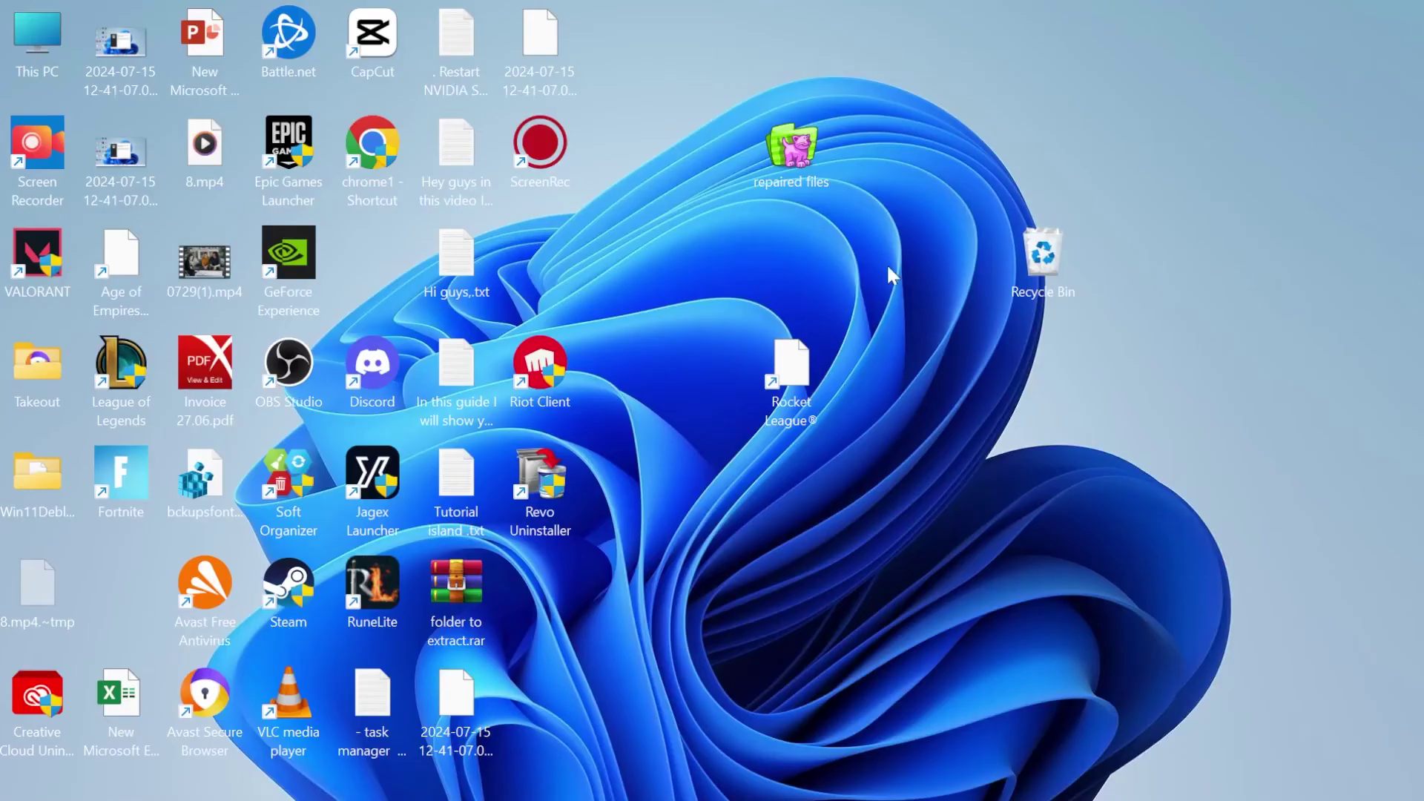
key("super")
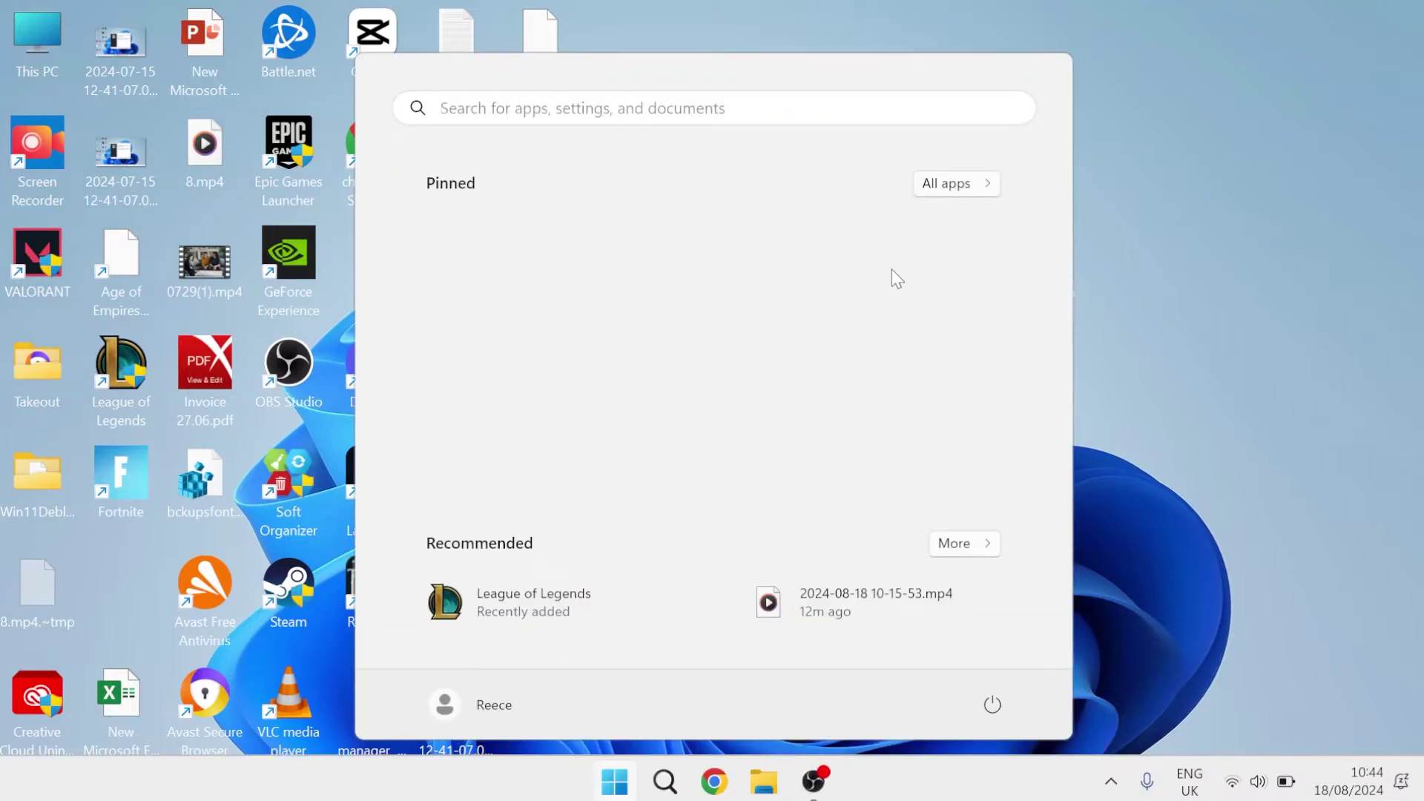
type("run")
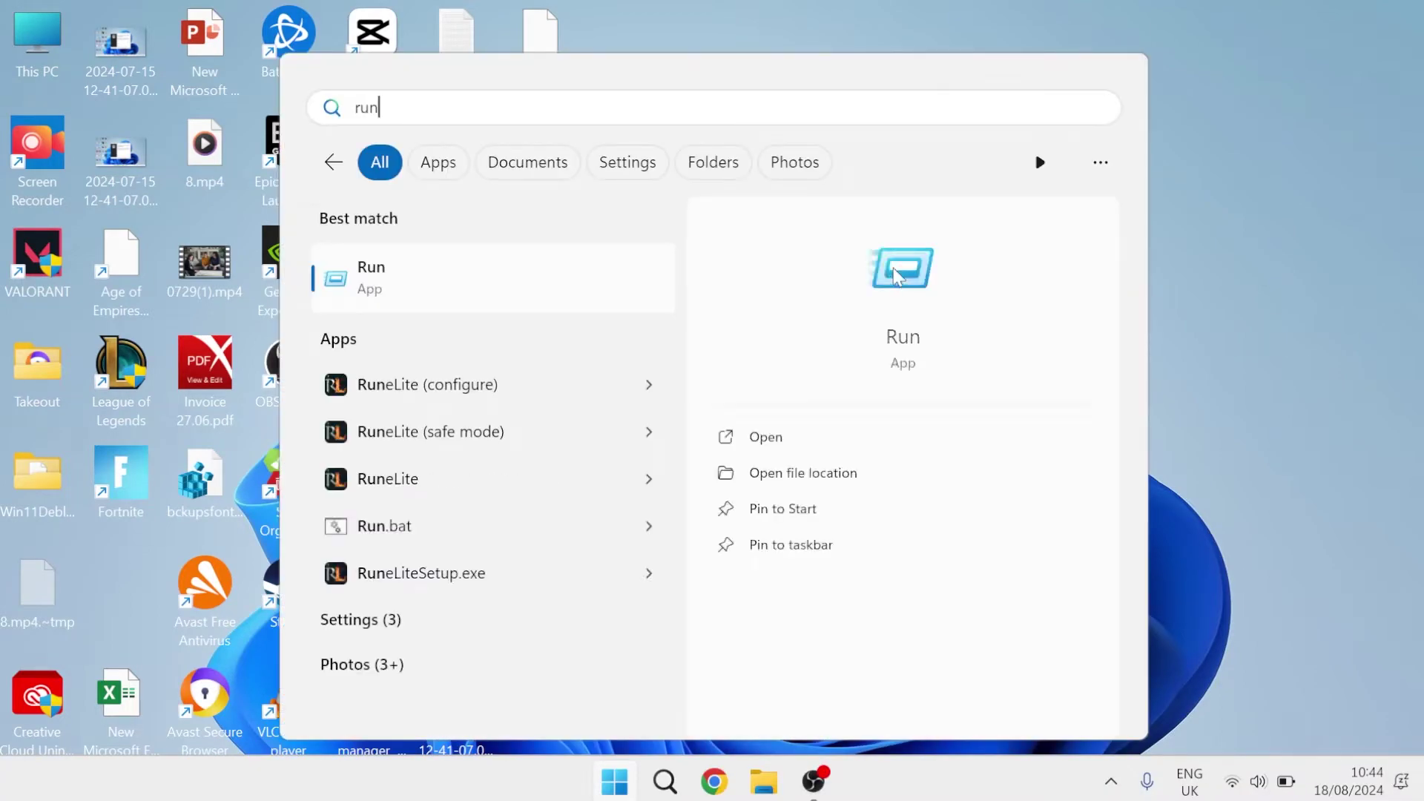
left_click(413, 279)
type("msconfig")
key("Return")
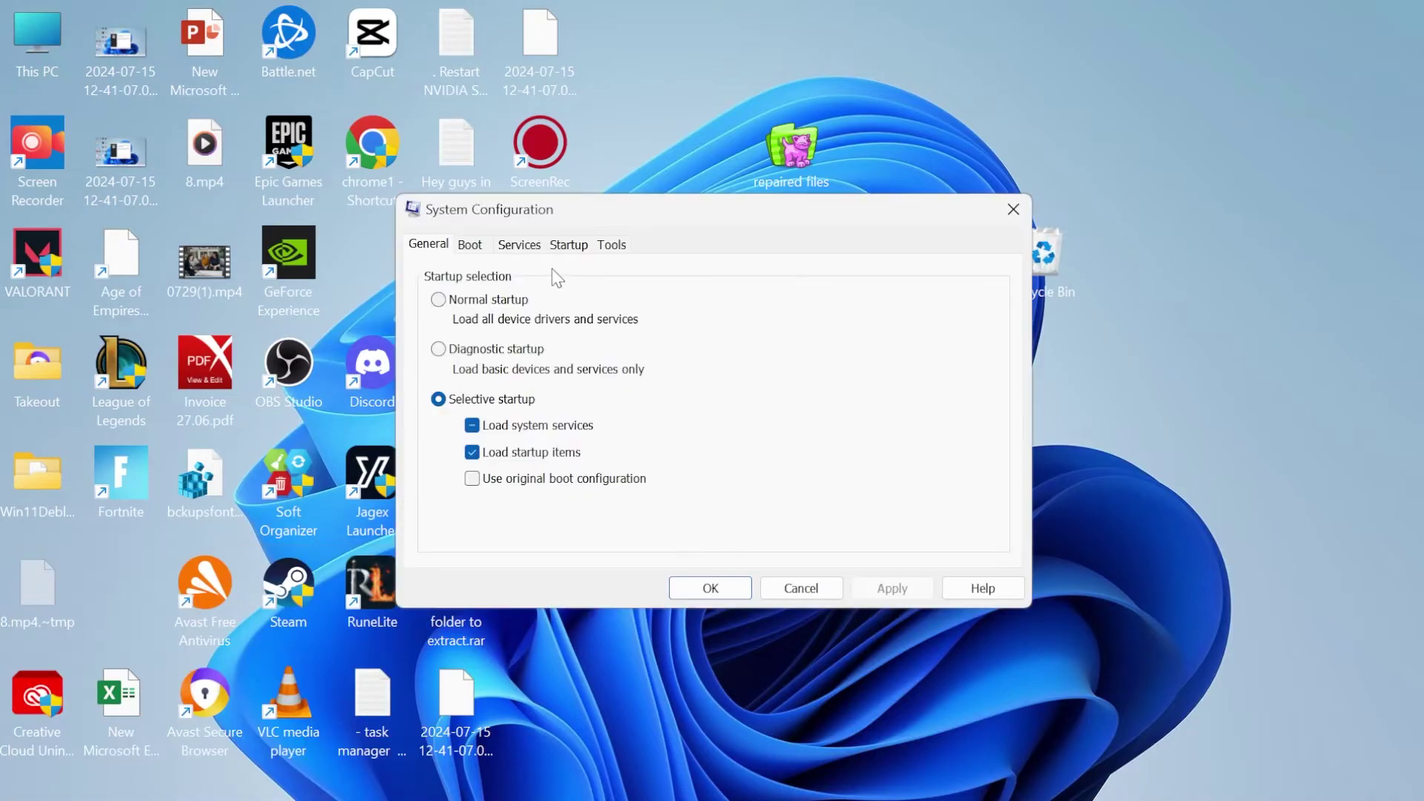
On the Services tab keep vgc ticked, apply, and decline the restart.
left_click(519, 245)
scroll(1009, 317, "down", 3)
left_click_drag(1009, 318, 1001, 504)
left_click(455, 501)
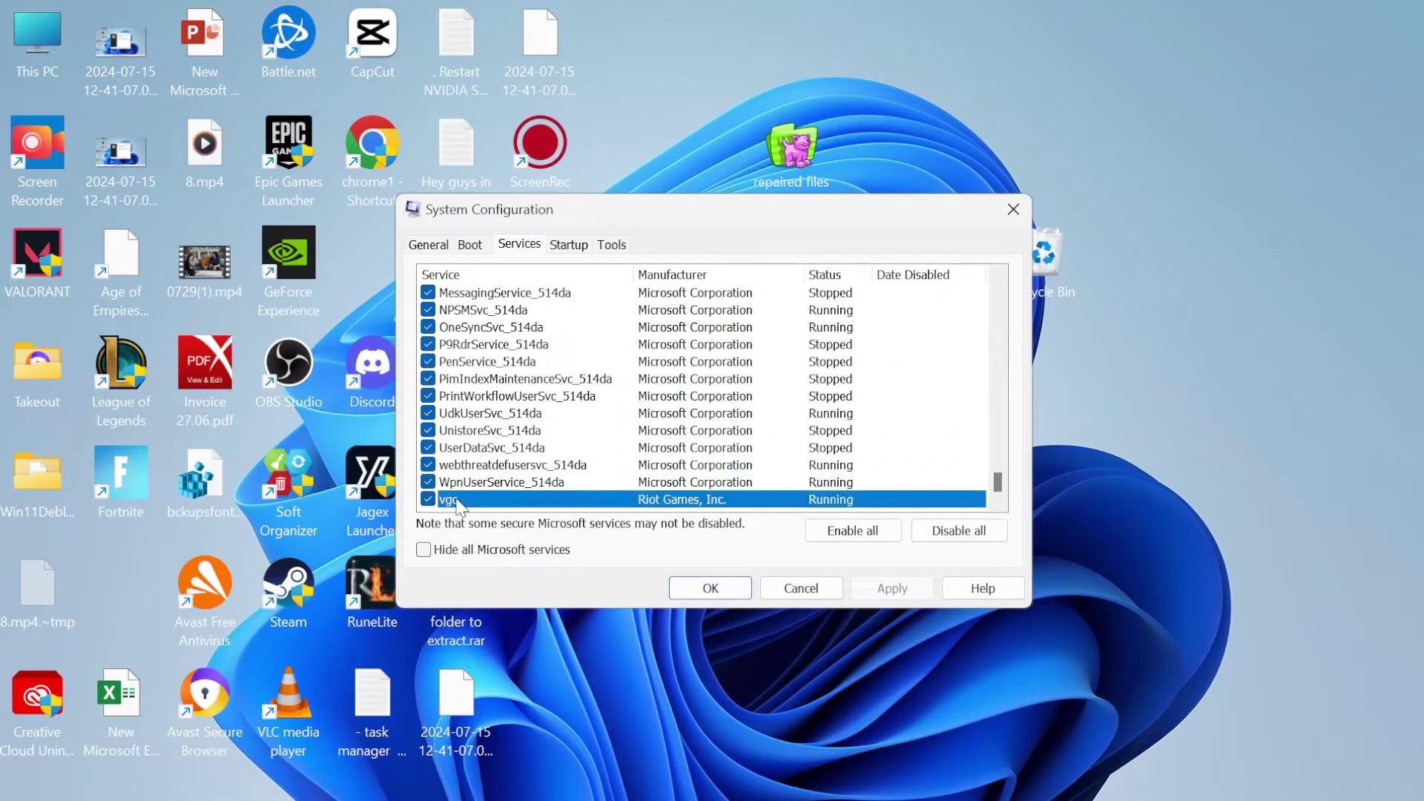
key("space")
left_click(428, 499)
left_click(887, 590)
left_click(704, 593)
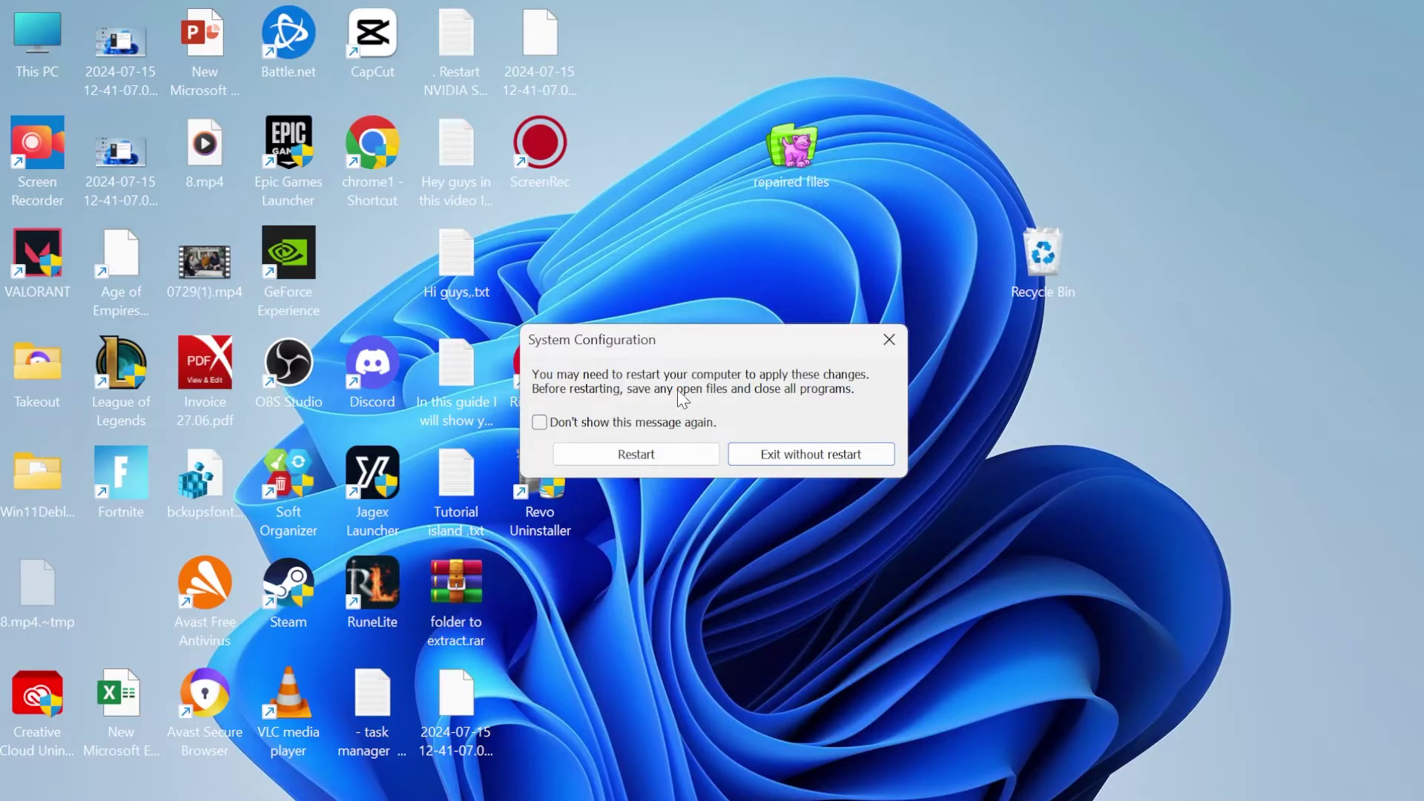
left_click(886, 343)
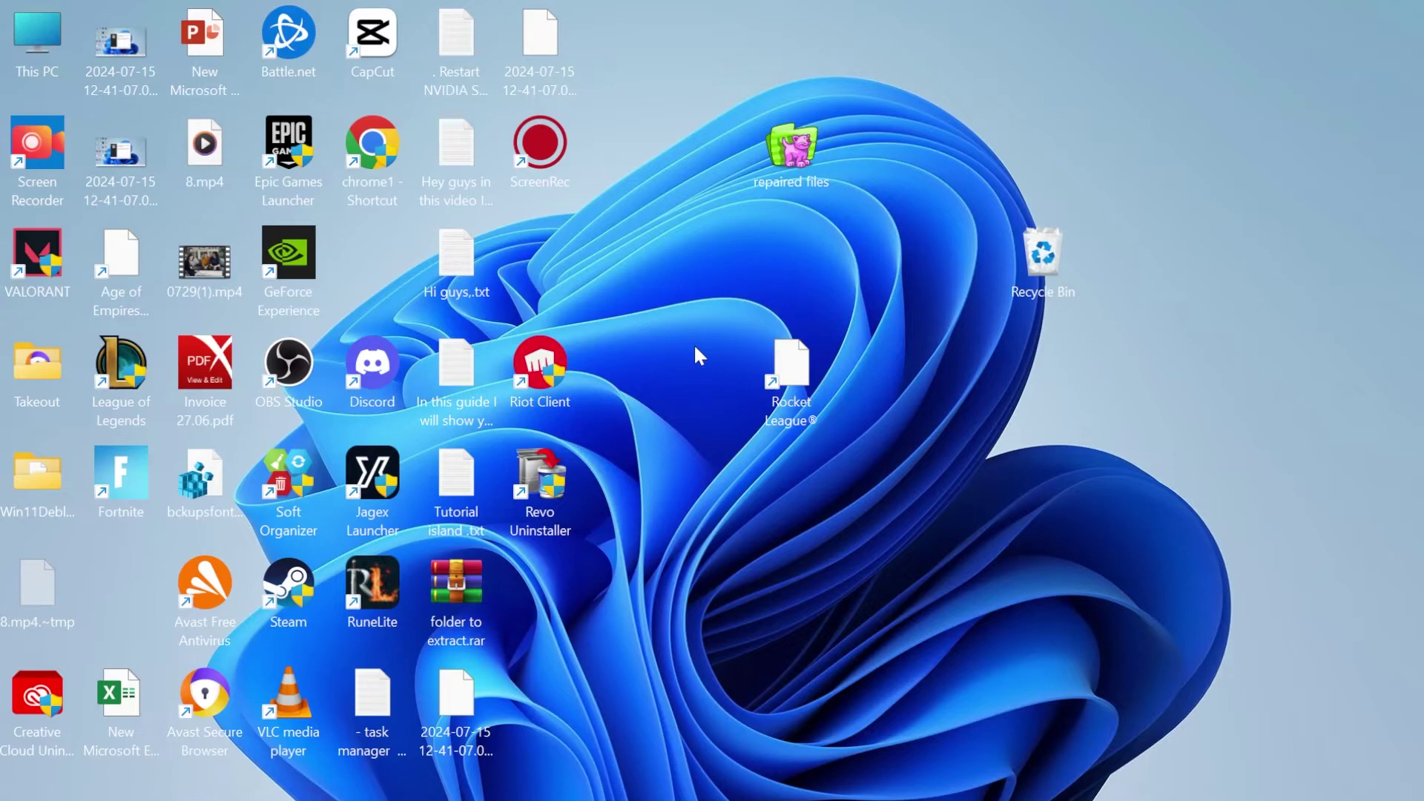
Open Windows Defender Firewall's allowed apps list and unlock it for changes.
key("super")
type("win")
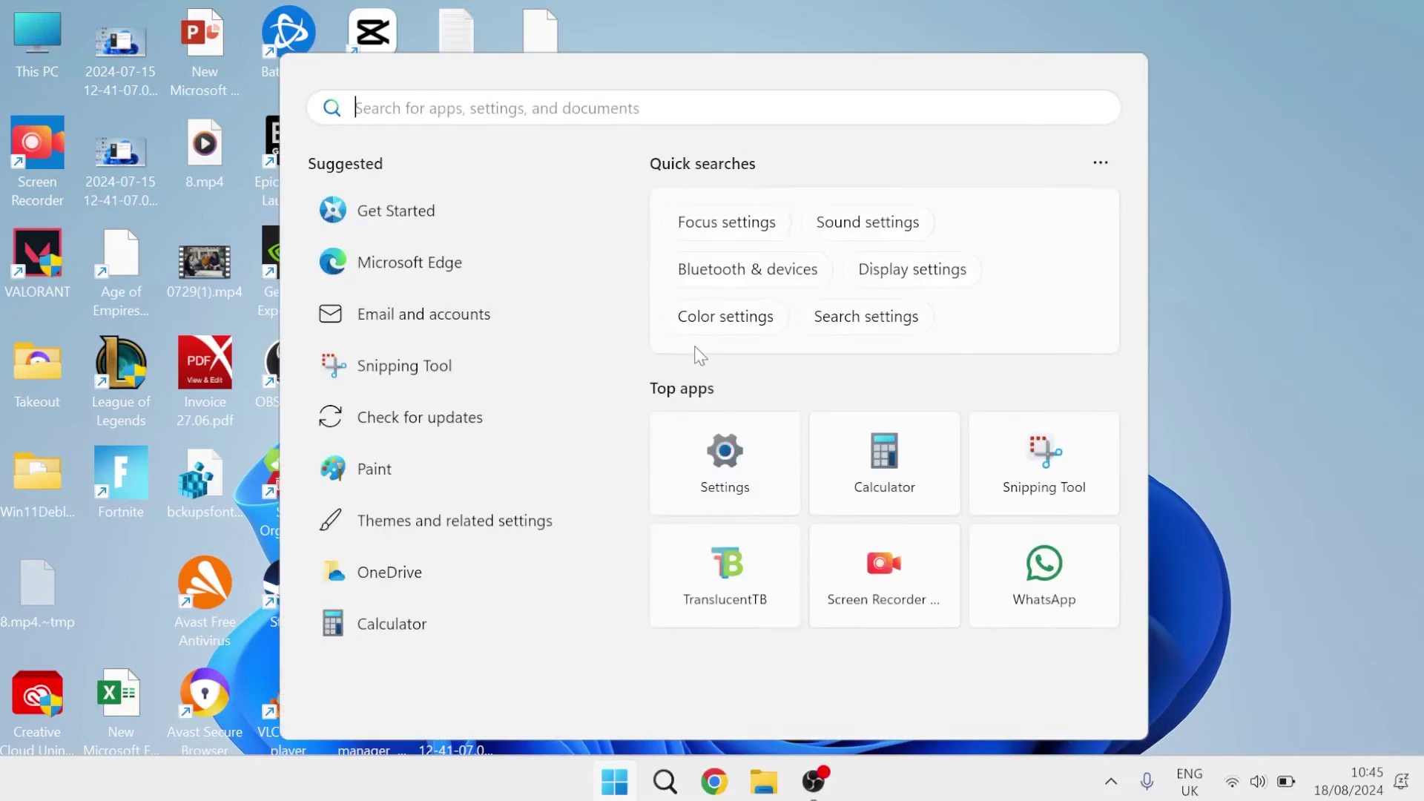
type("dows de")
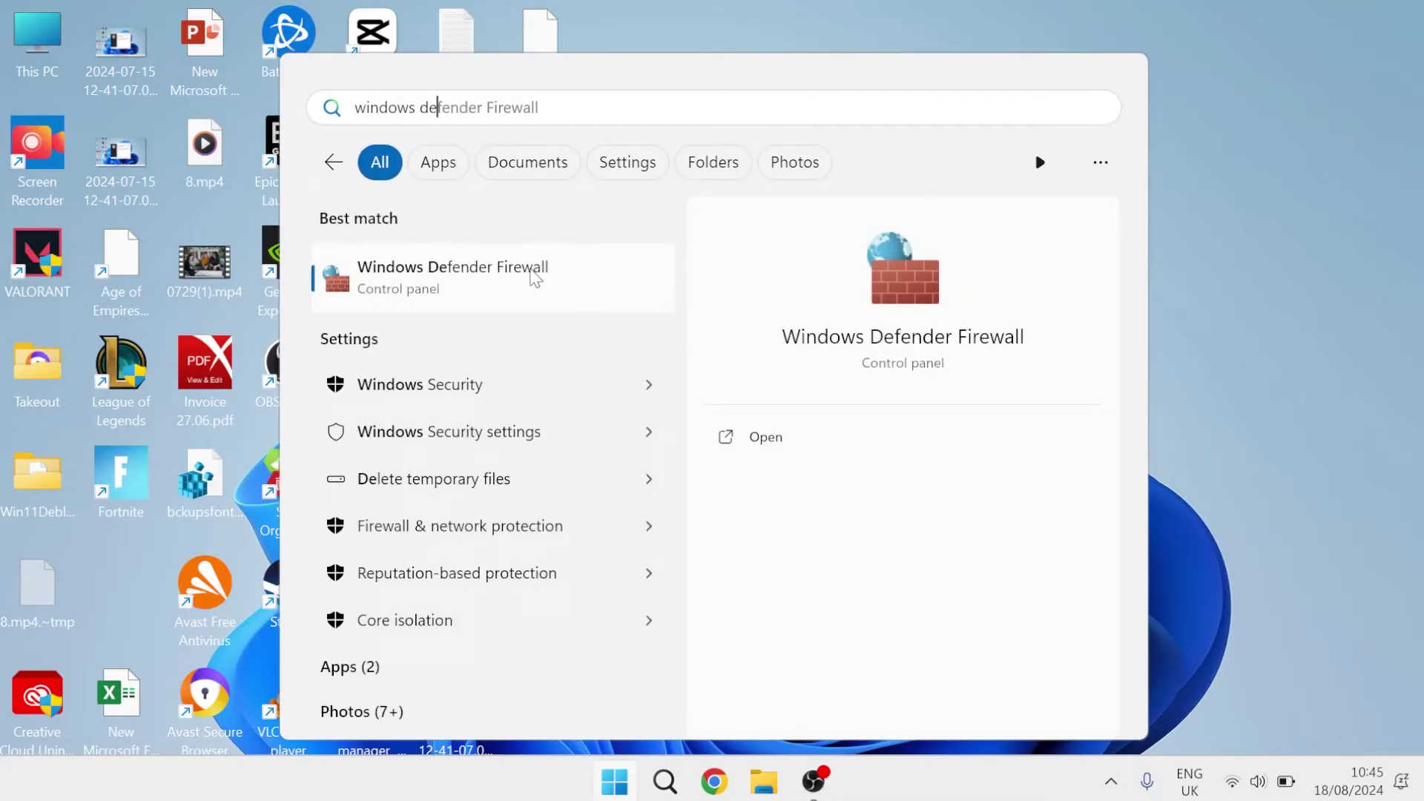
left_click(533, 277)
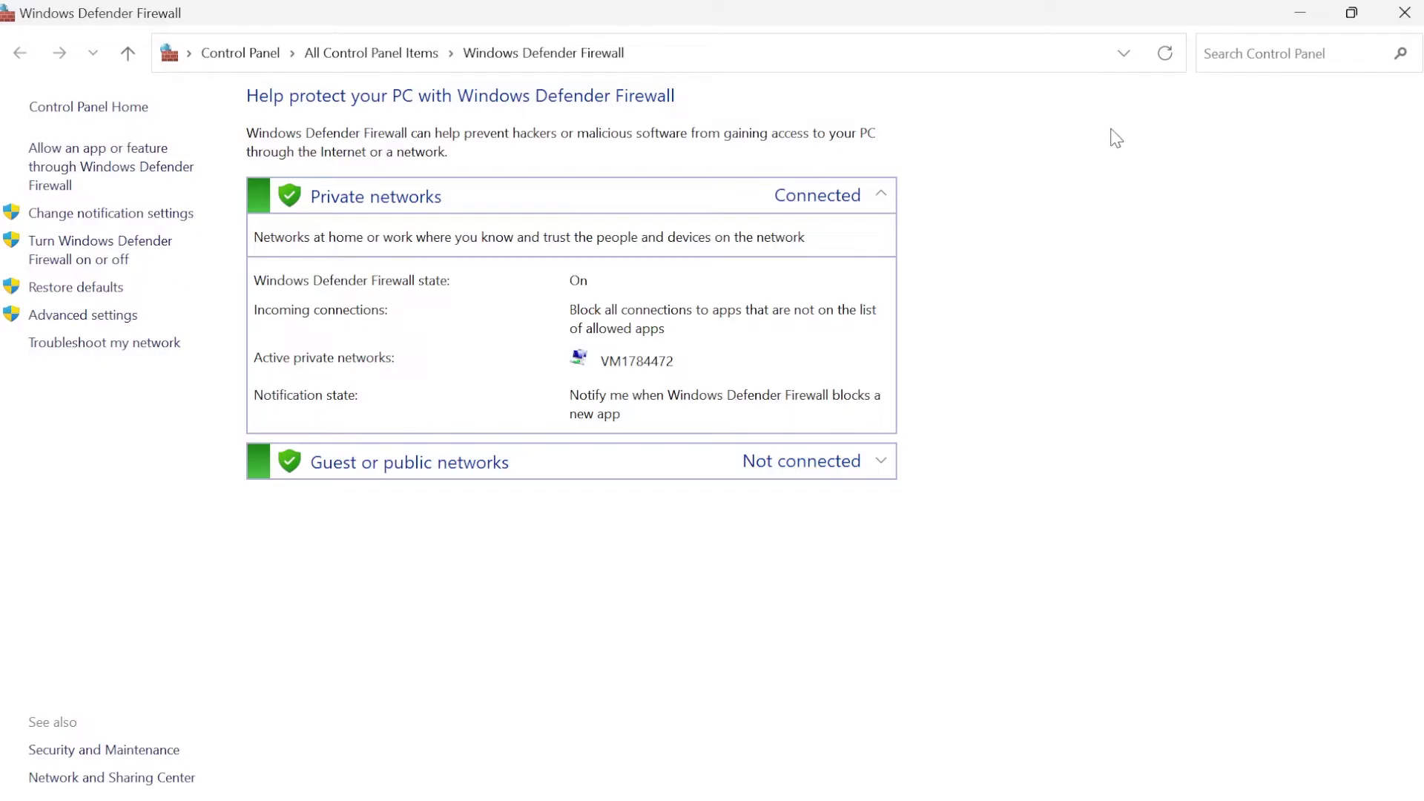
left_click(98, 163)
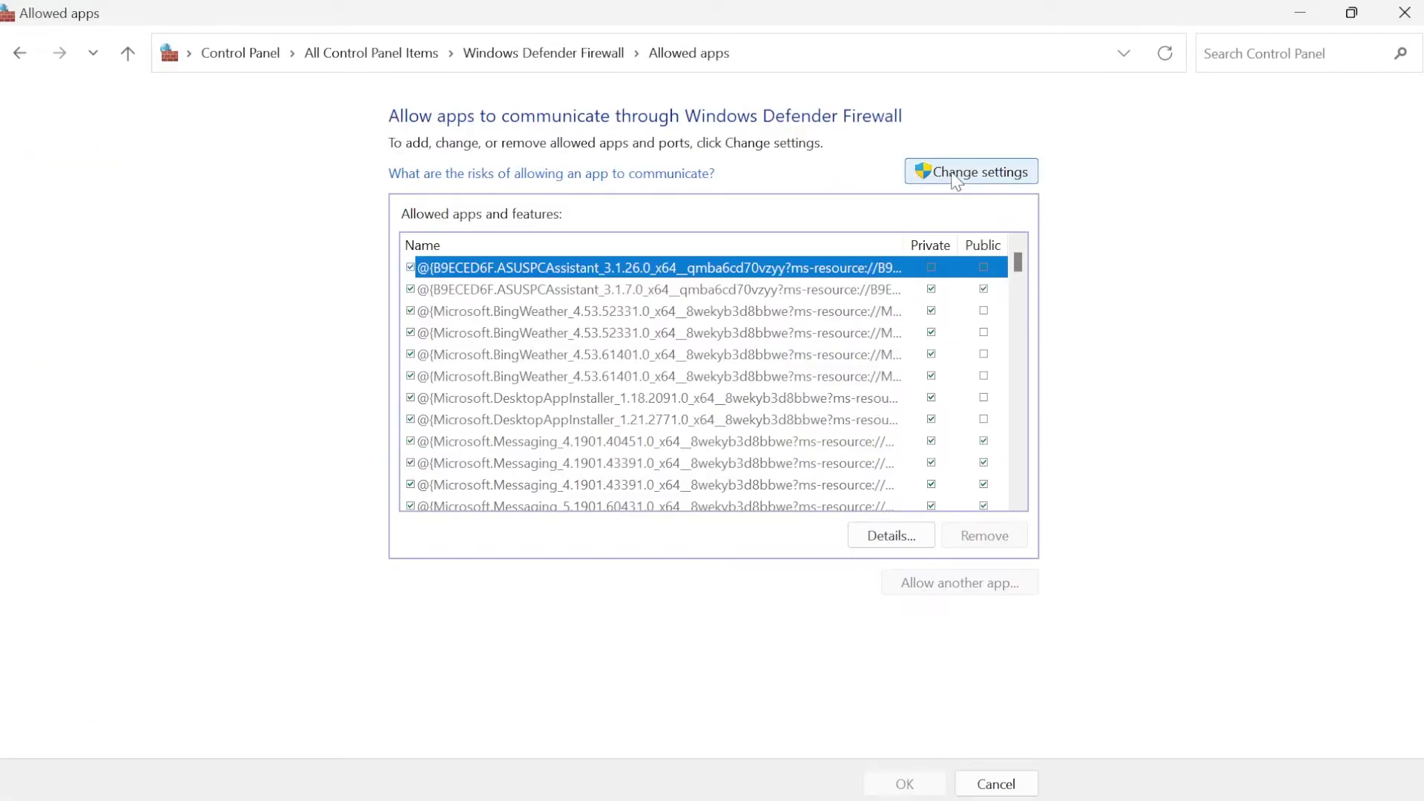
left_click(956, 176)
Confirm both Riot Client entries are allowed, then cancel adding another app.
left_click_drag(1019, 261, 1002, 367)
scroll(998, 363, "down", 10)
scroll(524, 335, "down", 2)
left_click(475, 313)
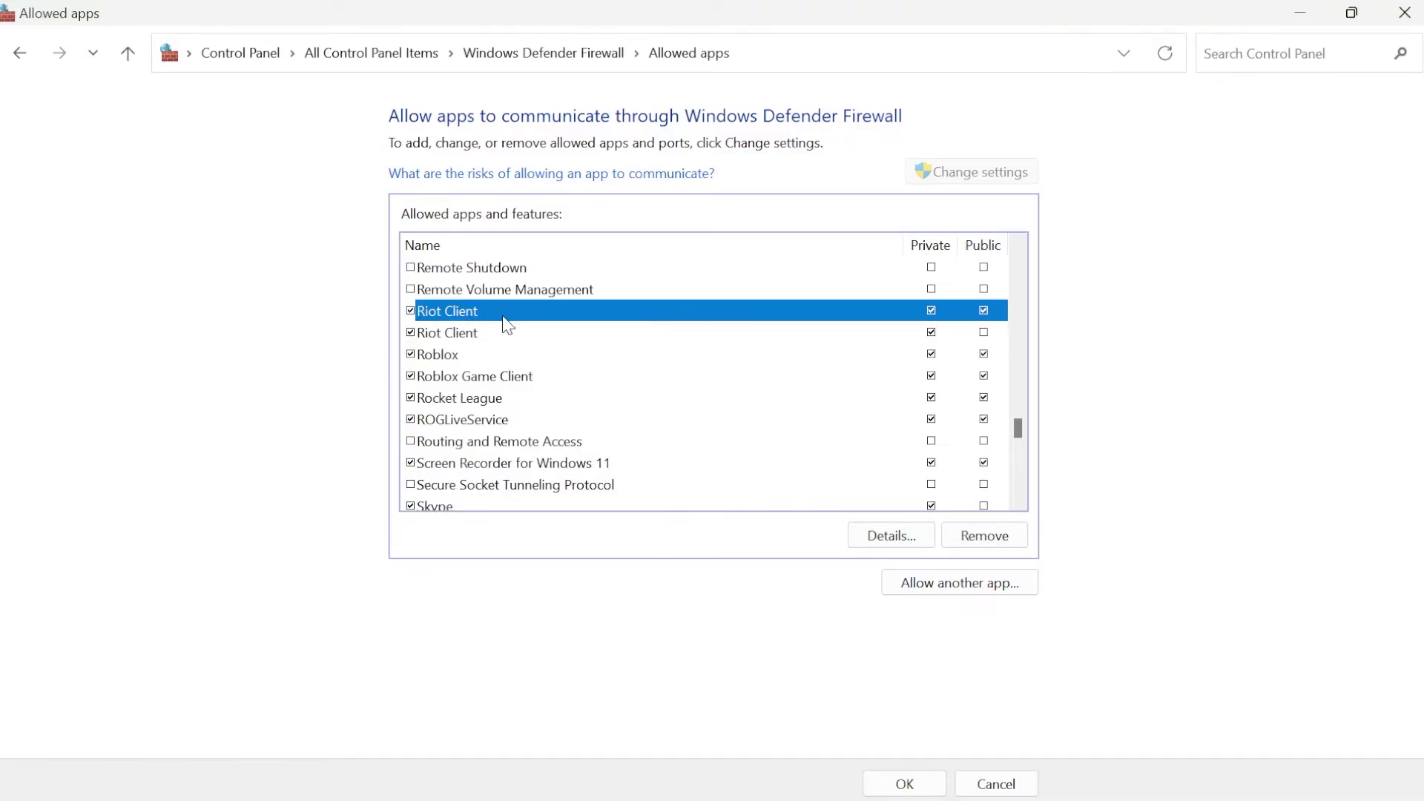
left_click(501, 333)
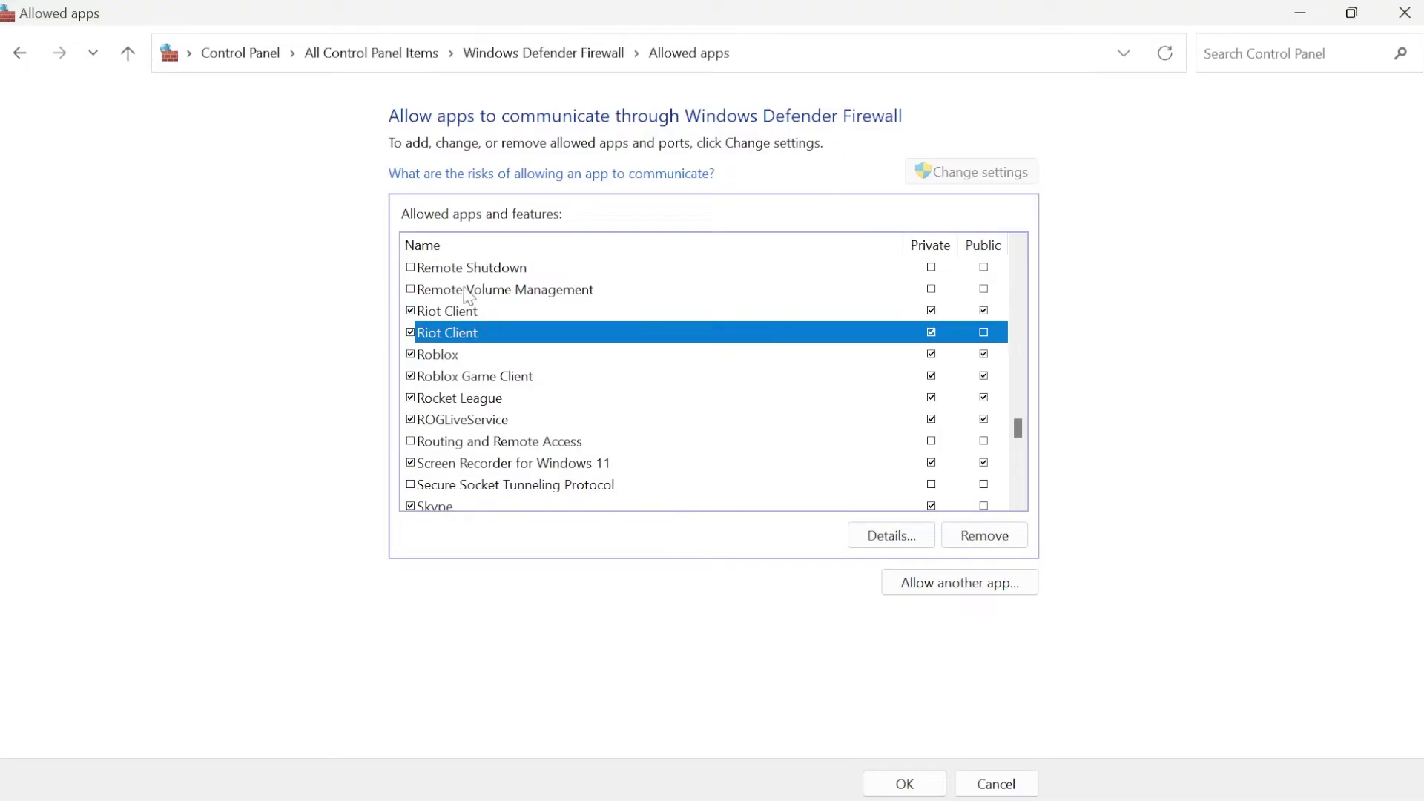
left_click(927, 586)
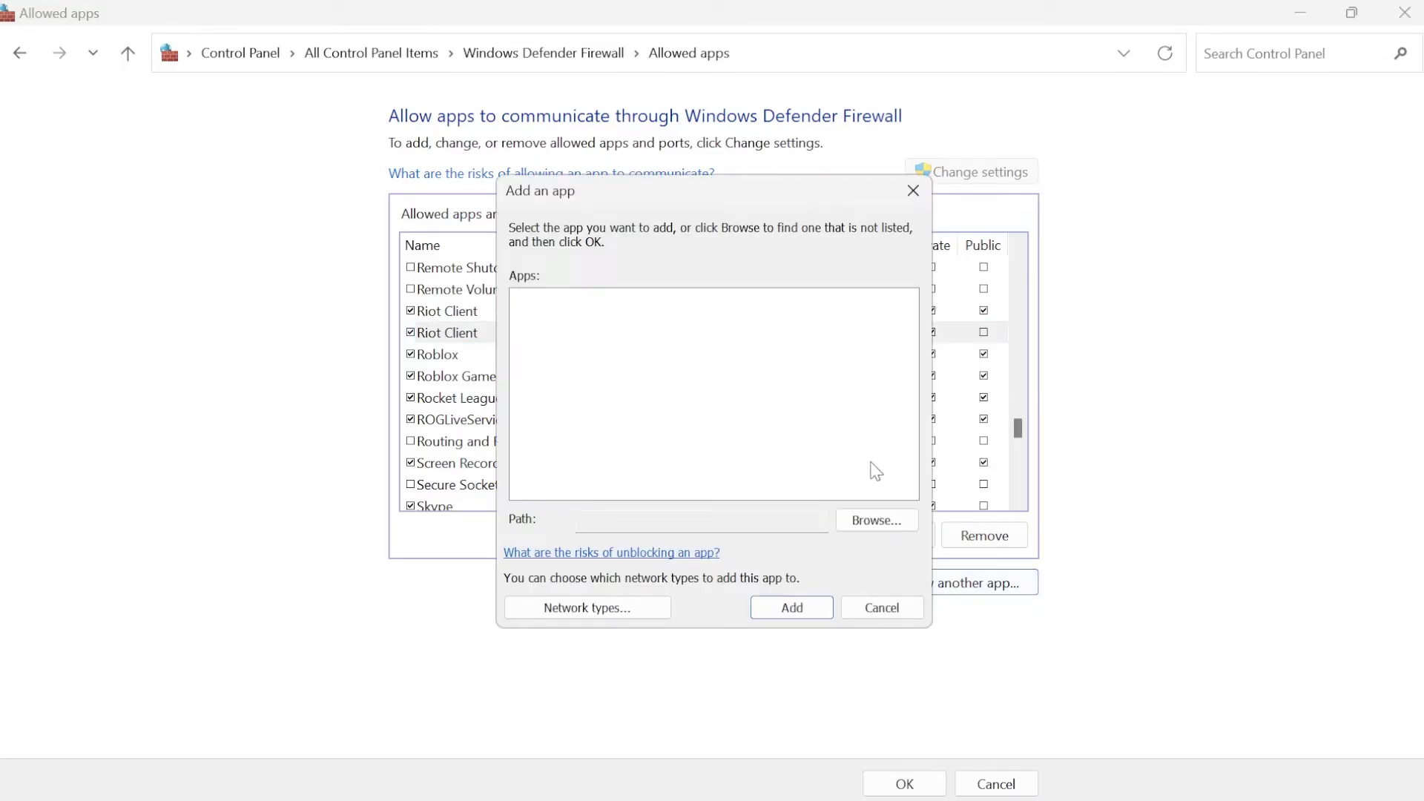
left_click(909, 518)
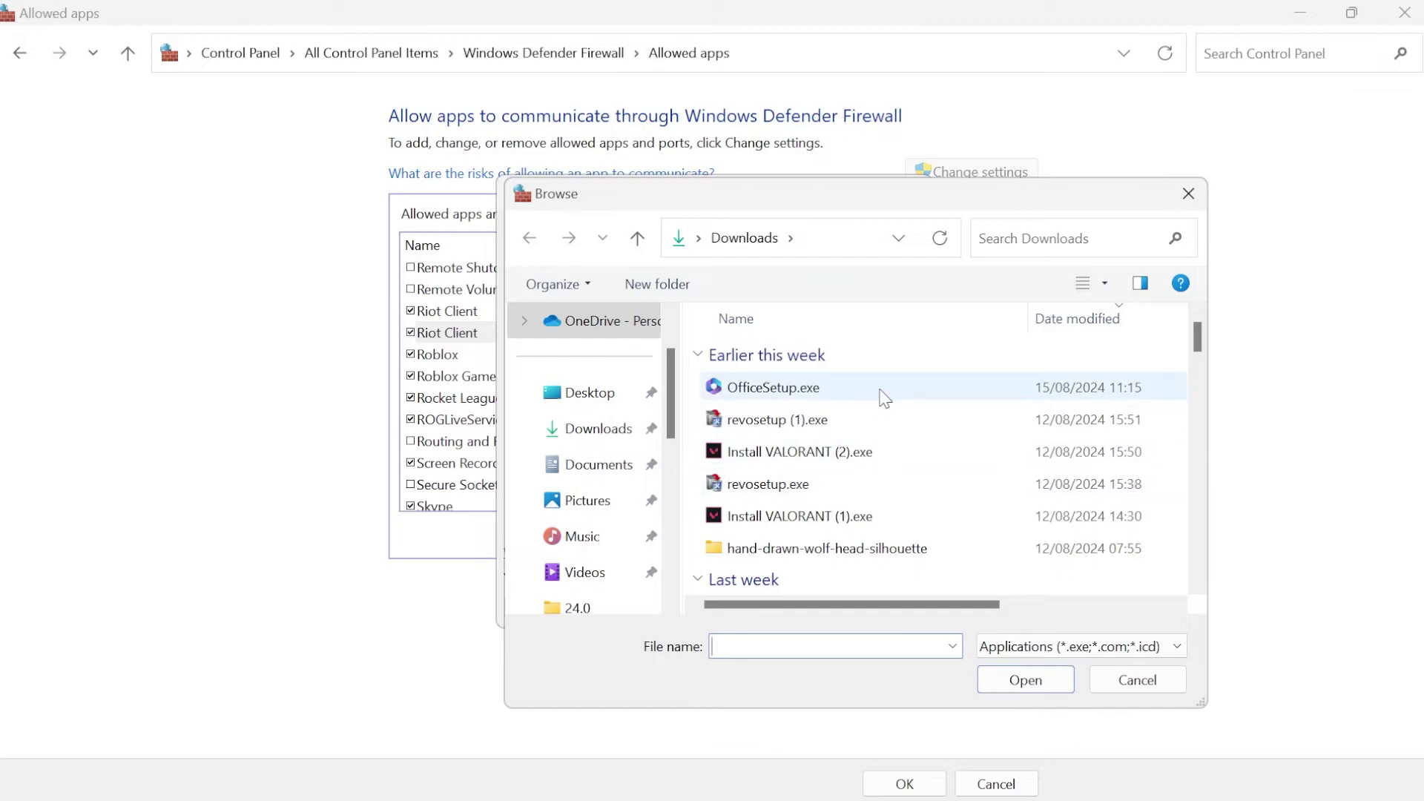
key("Escape")
key("Escape")
left_click(1404, 13)
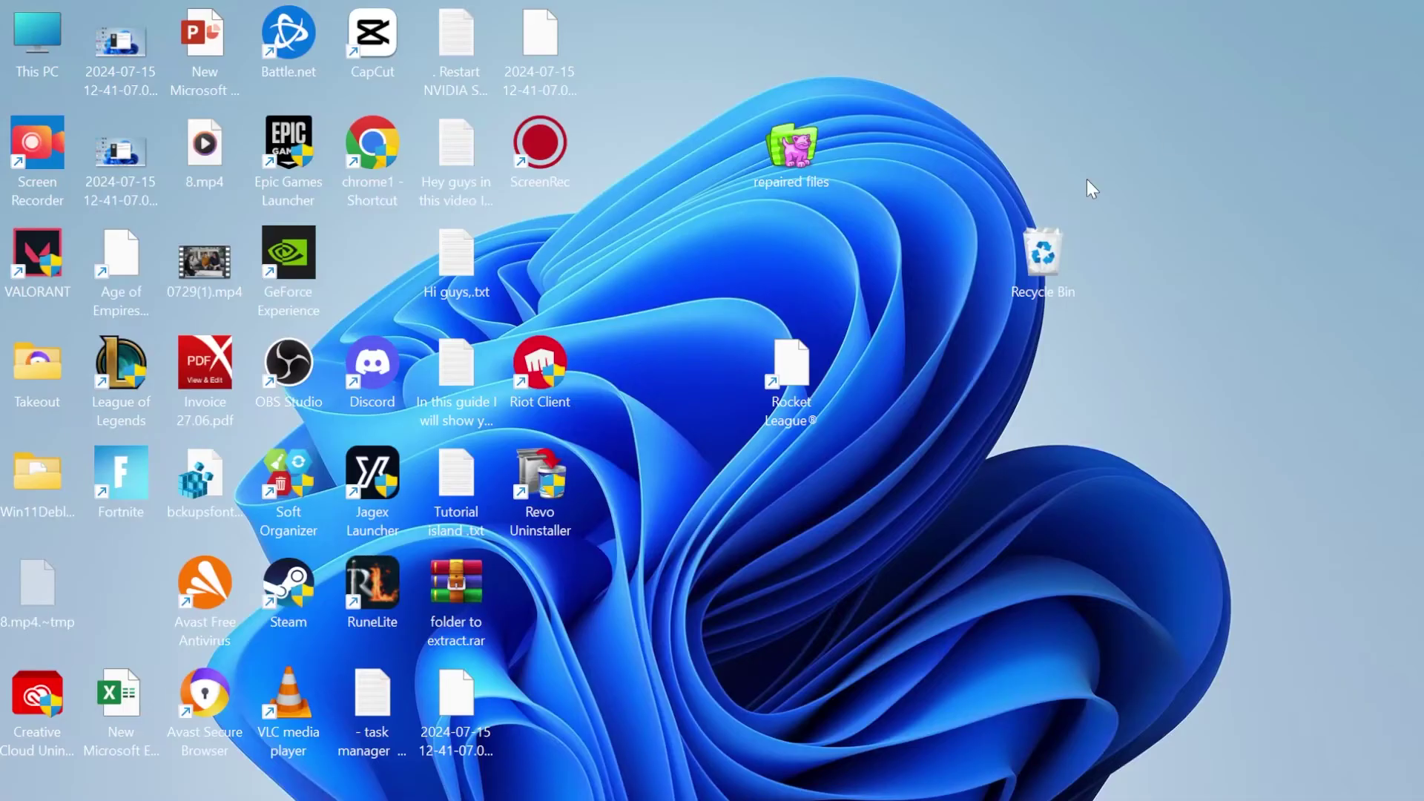
key("super")
type("settings")
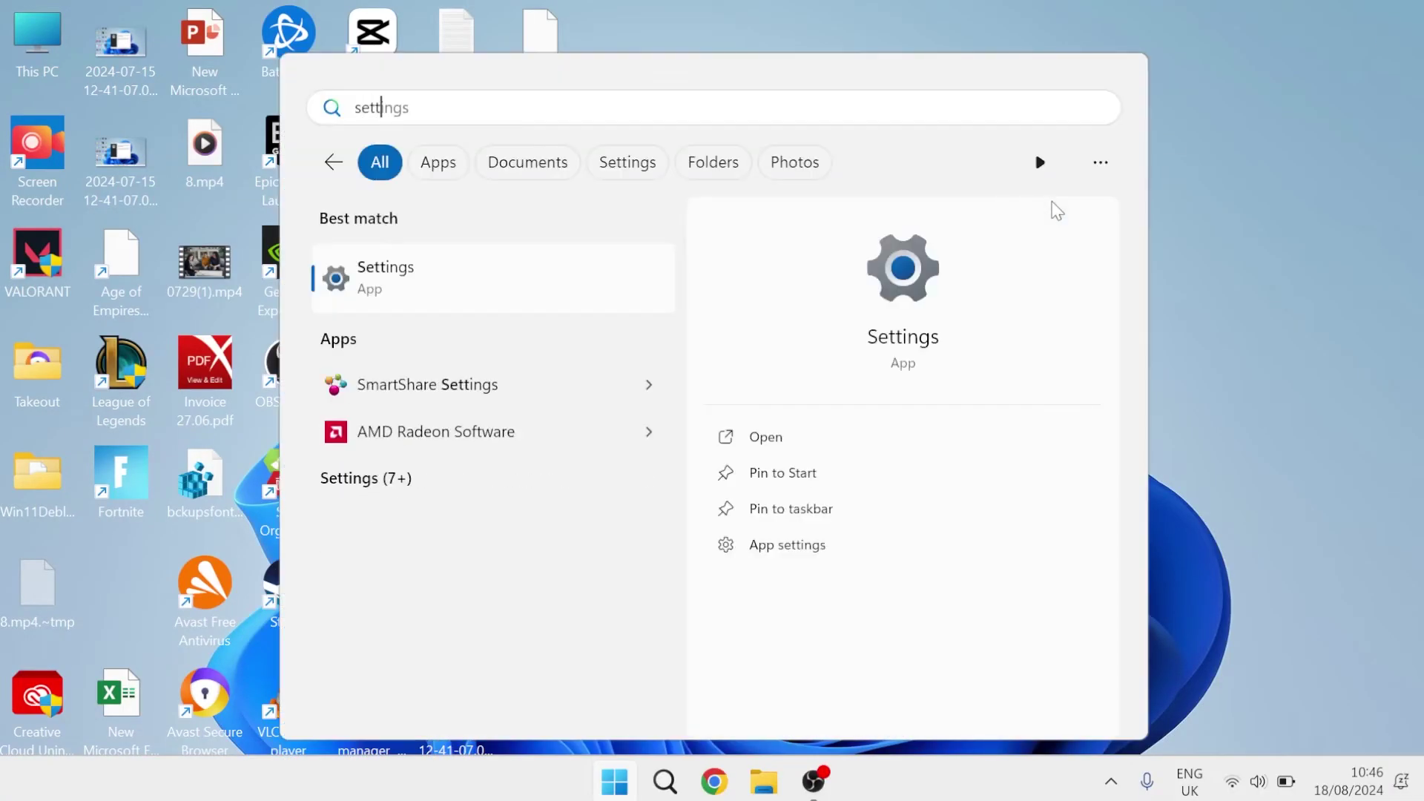
left_click(476, 280)
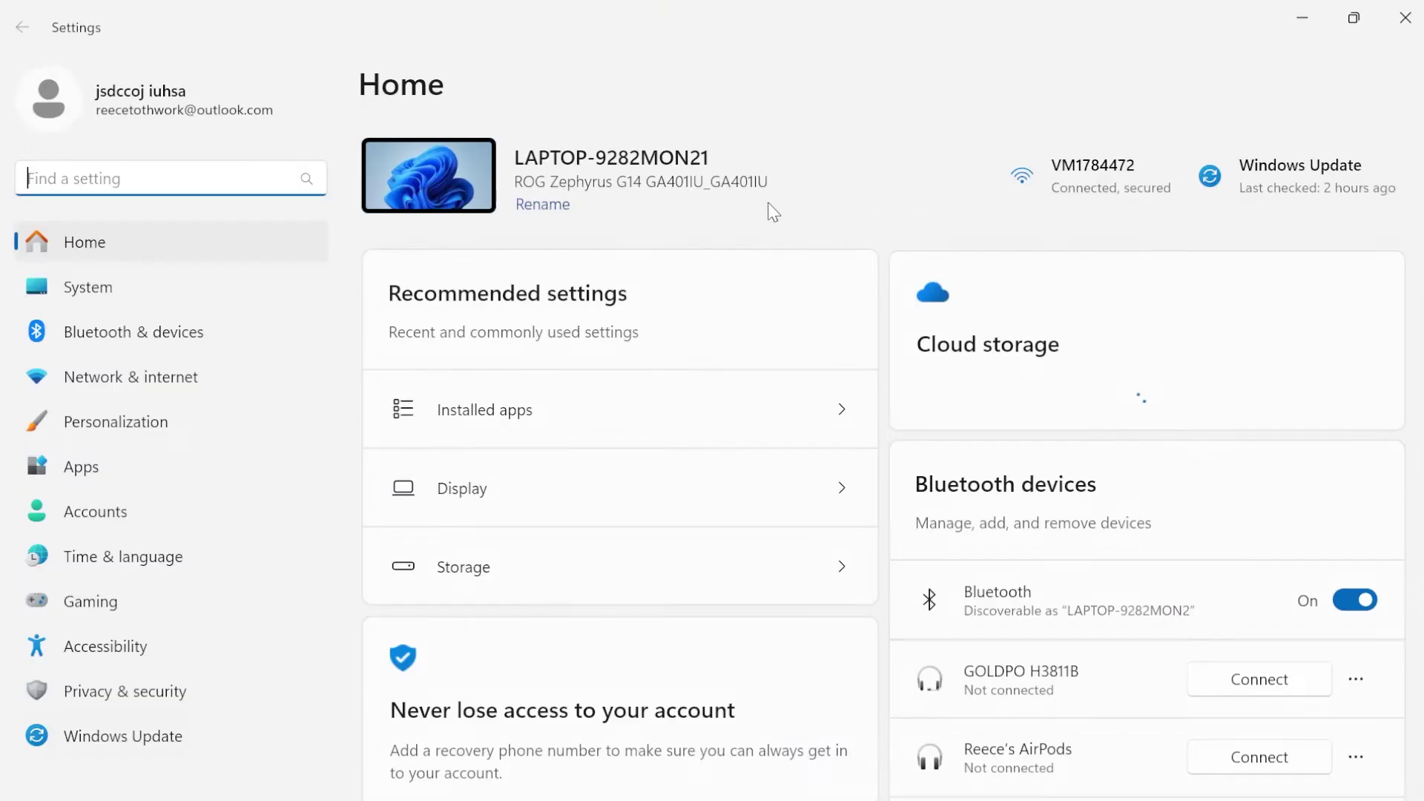
left_click(87, 377)
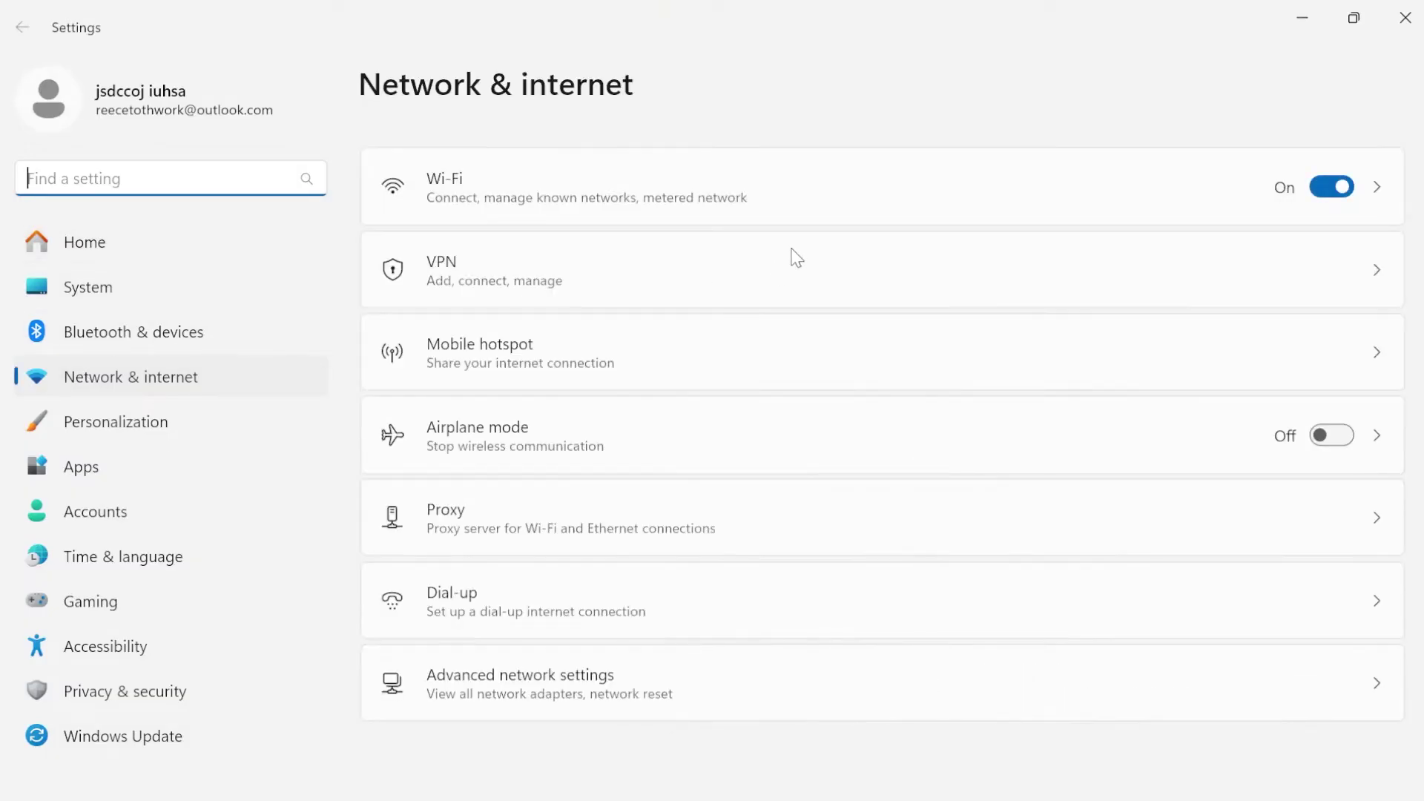
left_click(525, 383)
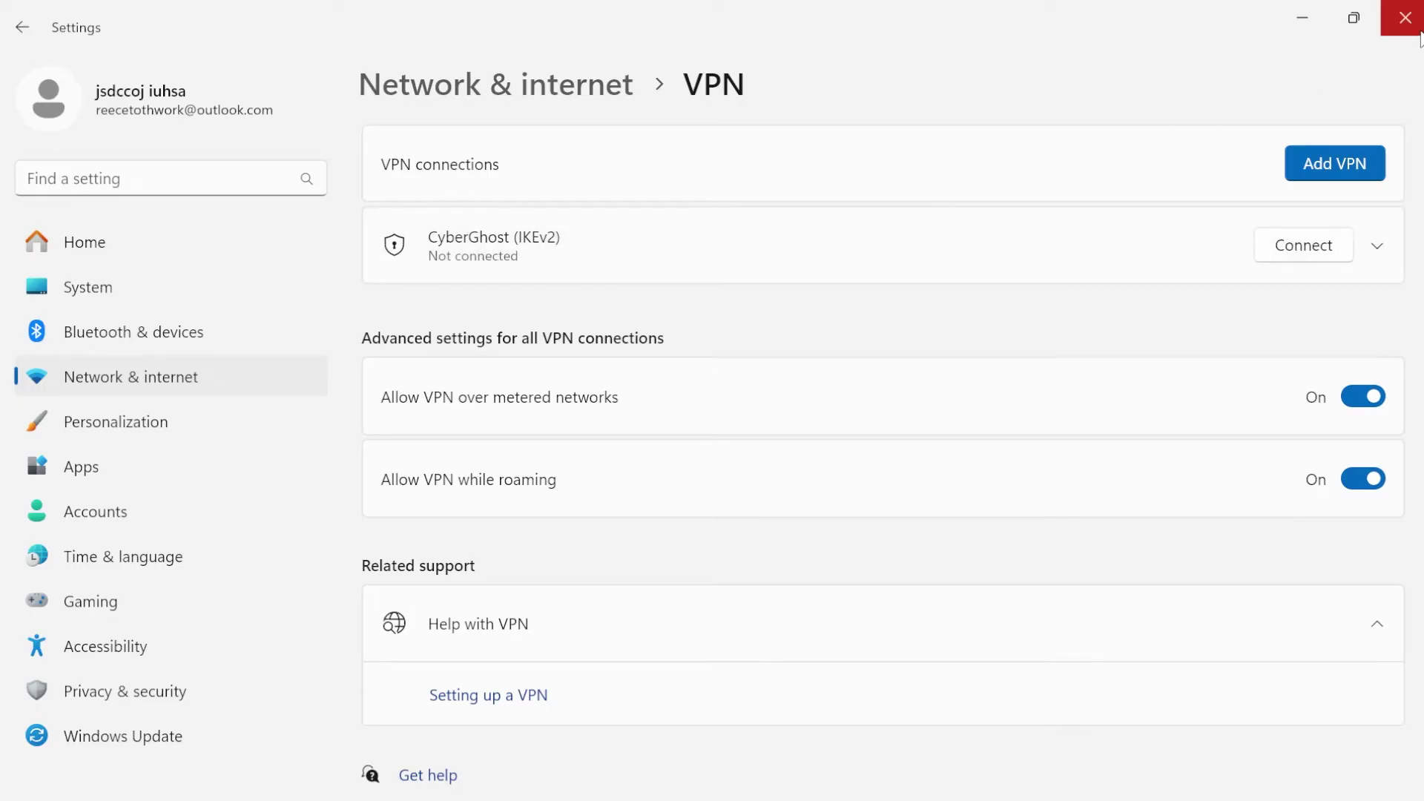
left_click(1413, 10)
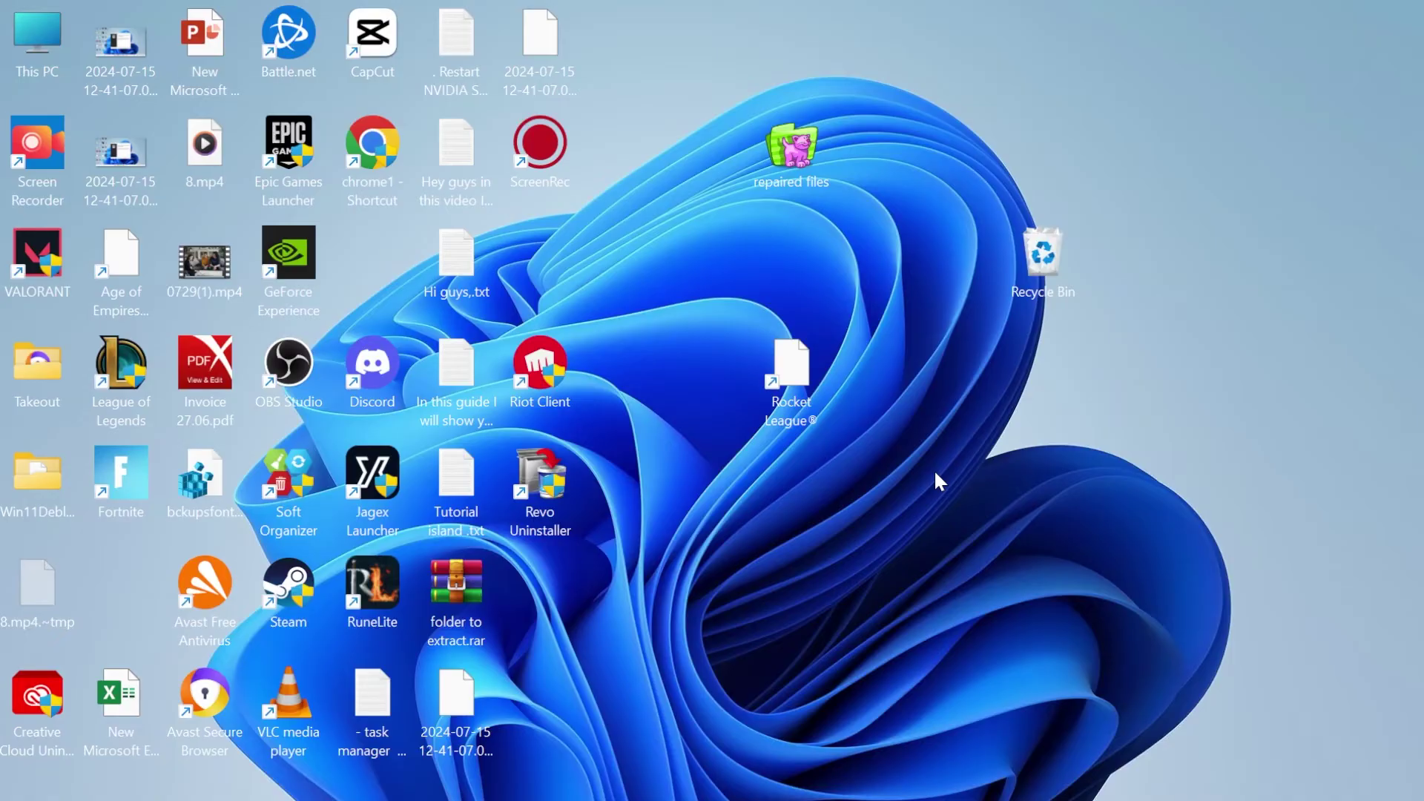
Launch Command Prompt as administrator from a search for 'cmd'.
key("super")
type("cmd")
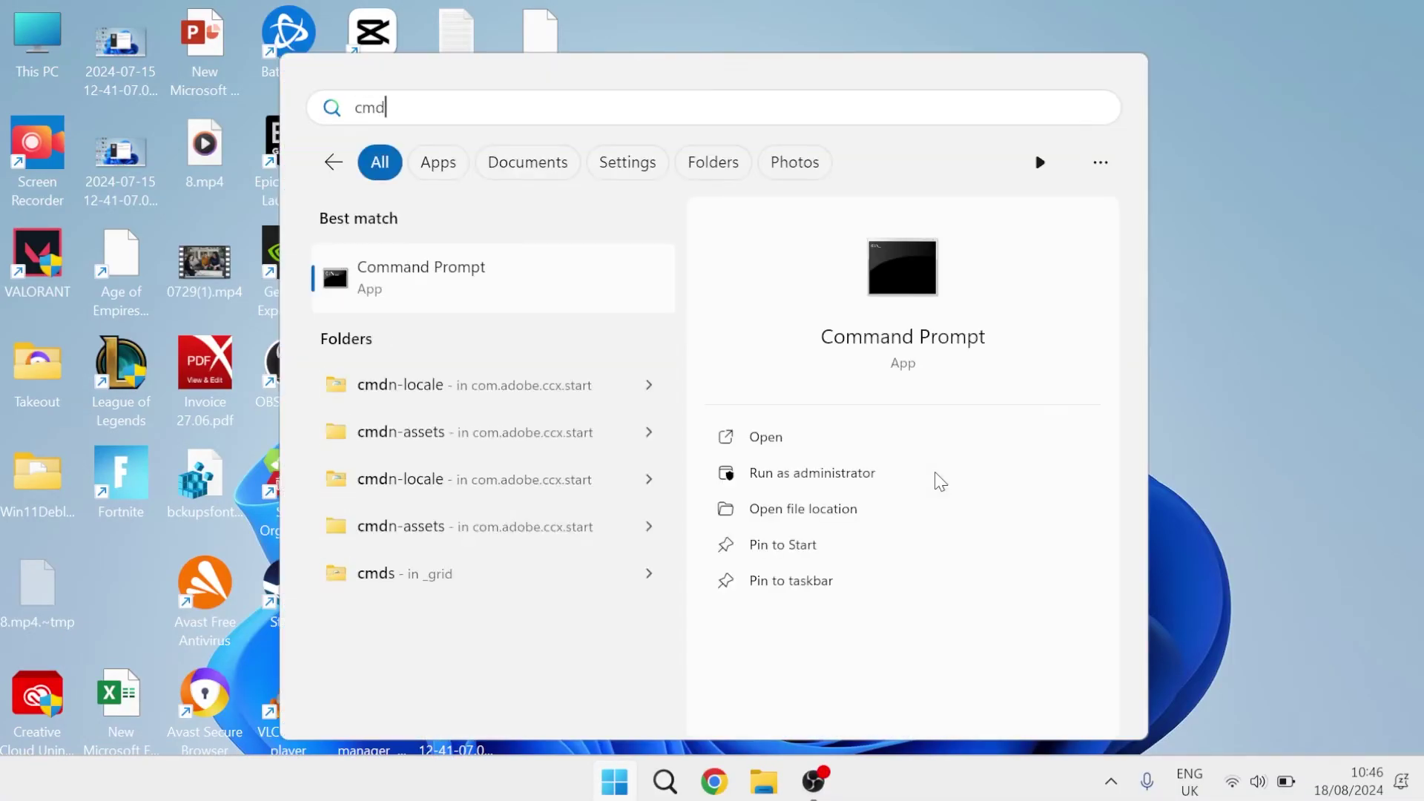
right_click(451, 282)
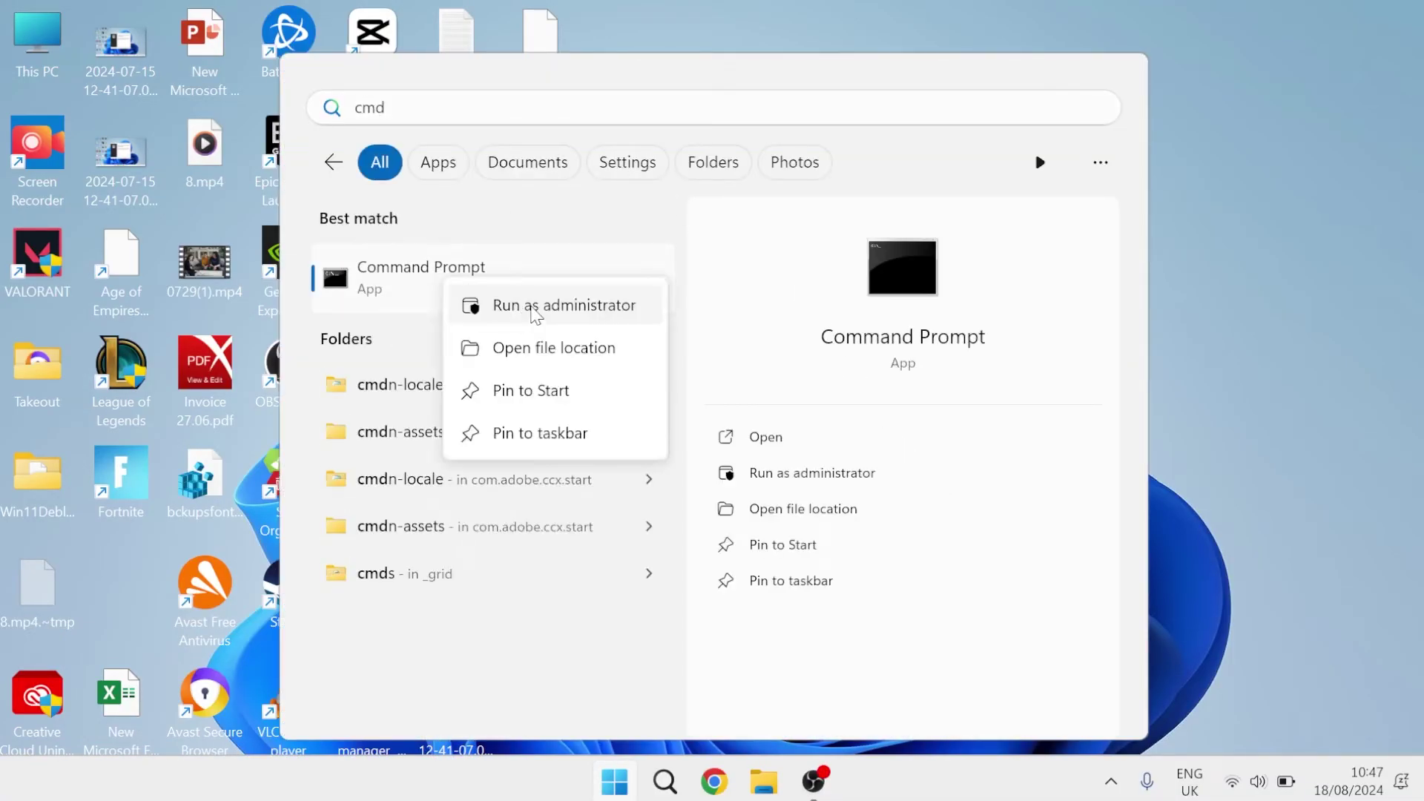
left_click(534, 317)
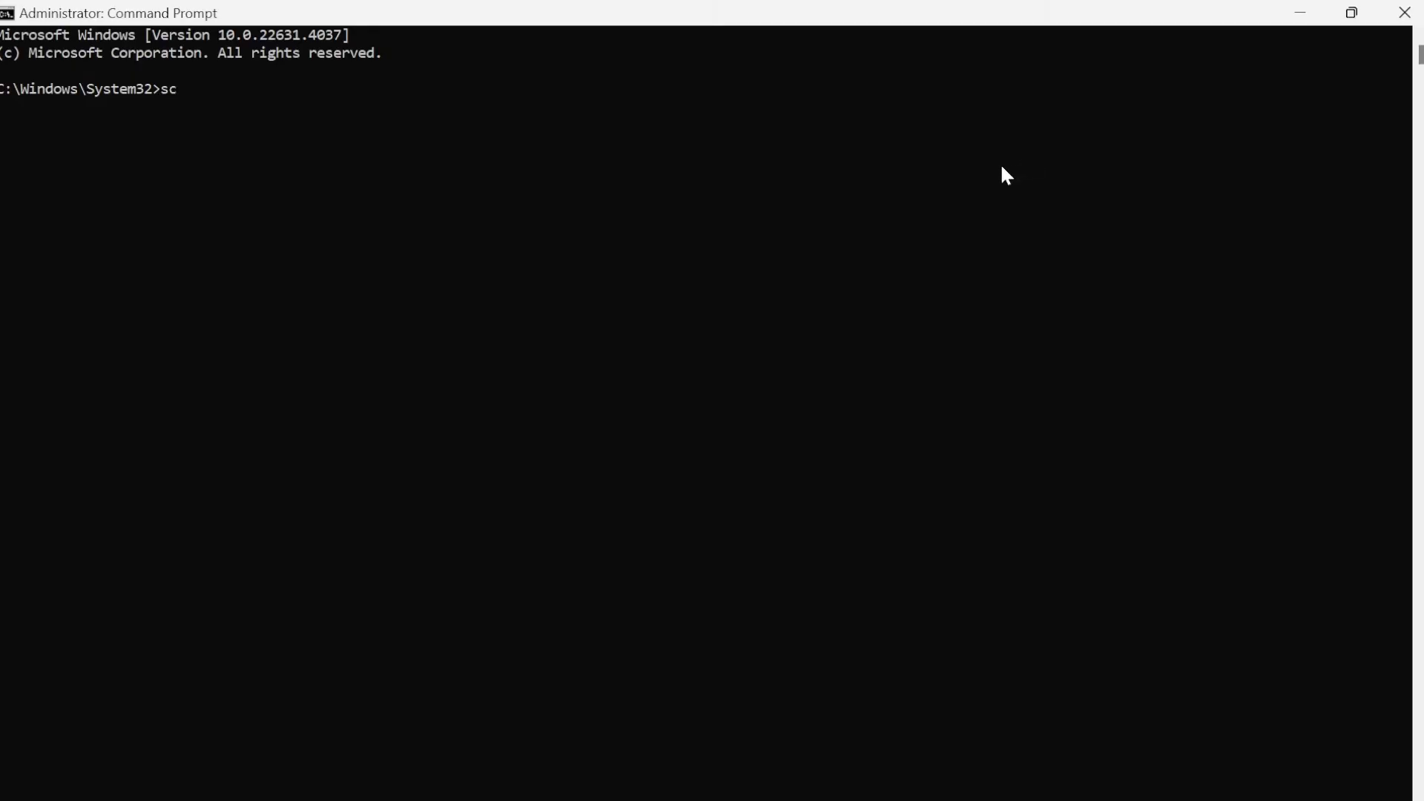
Run sc delete vgc and sc delete vgk, then close Command Prompt.
type("sc delete vgk")
key("Return")
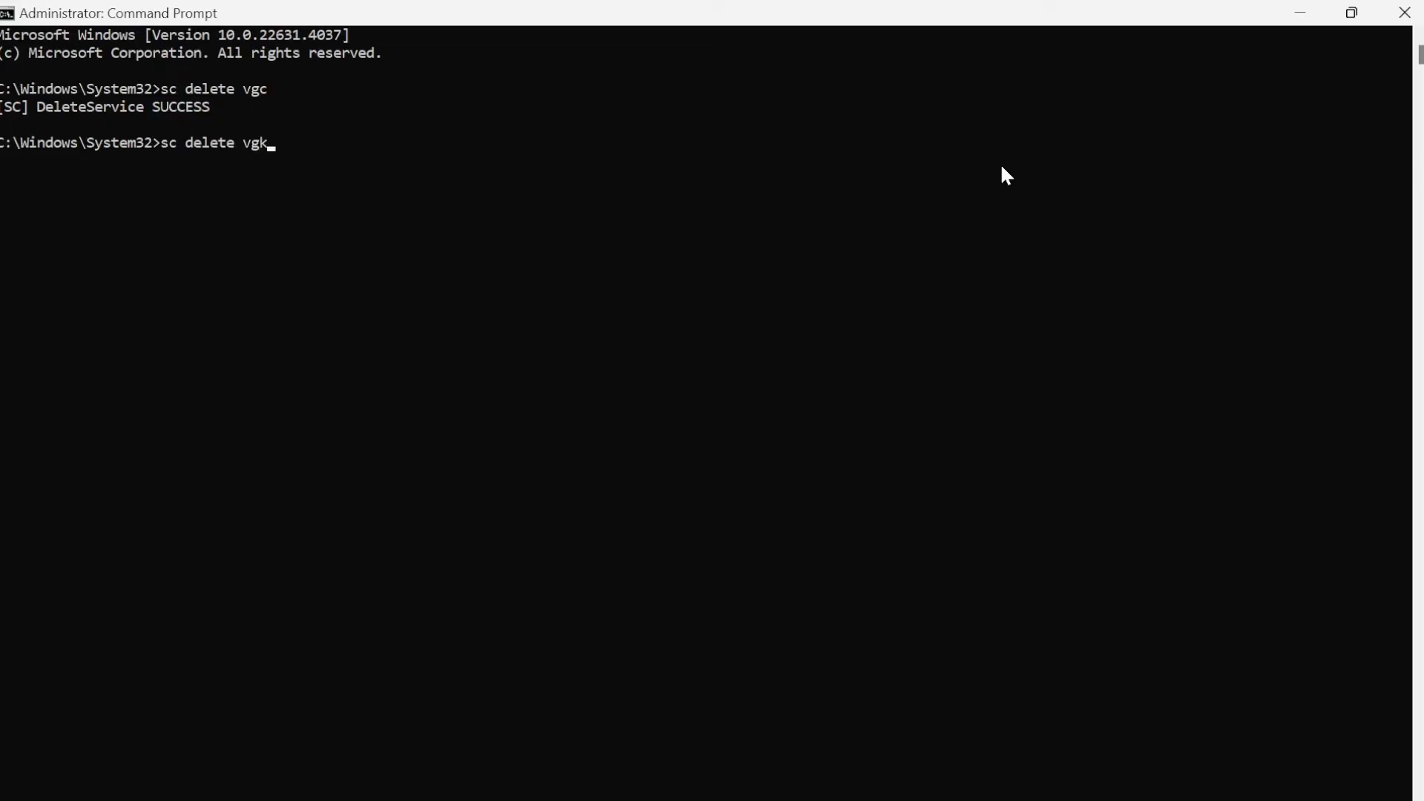
key("Return")
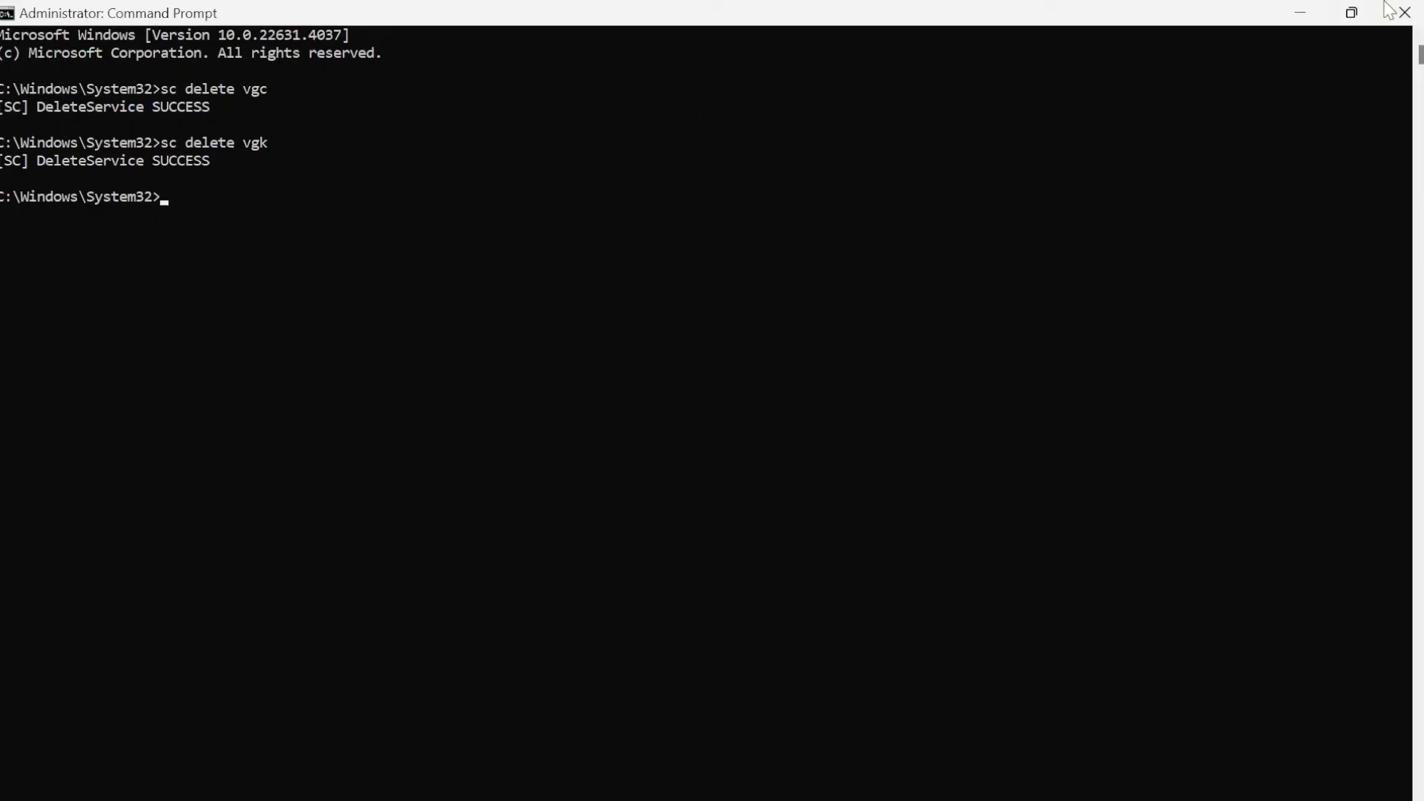
left_click(1405, 12)
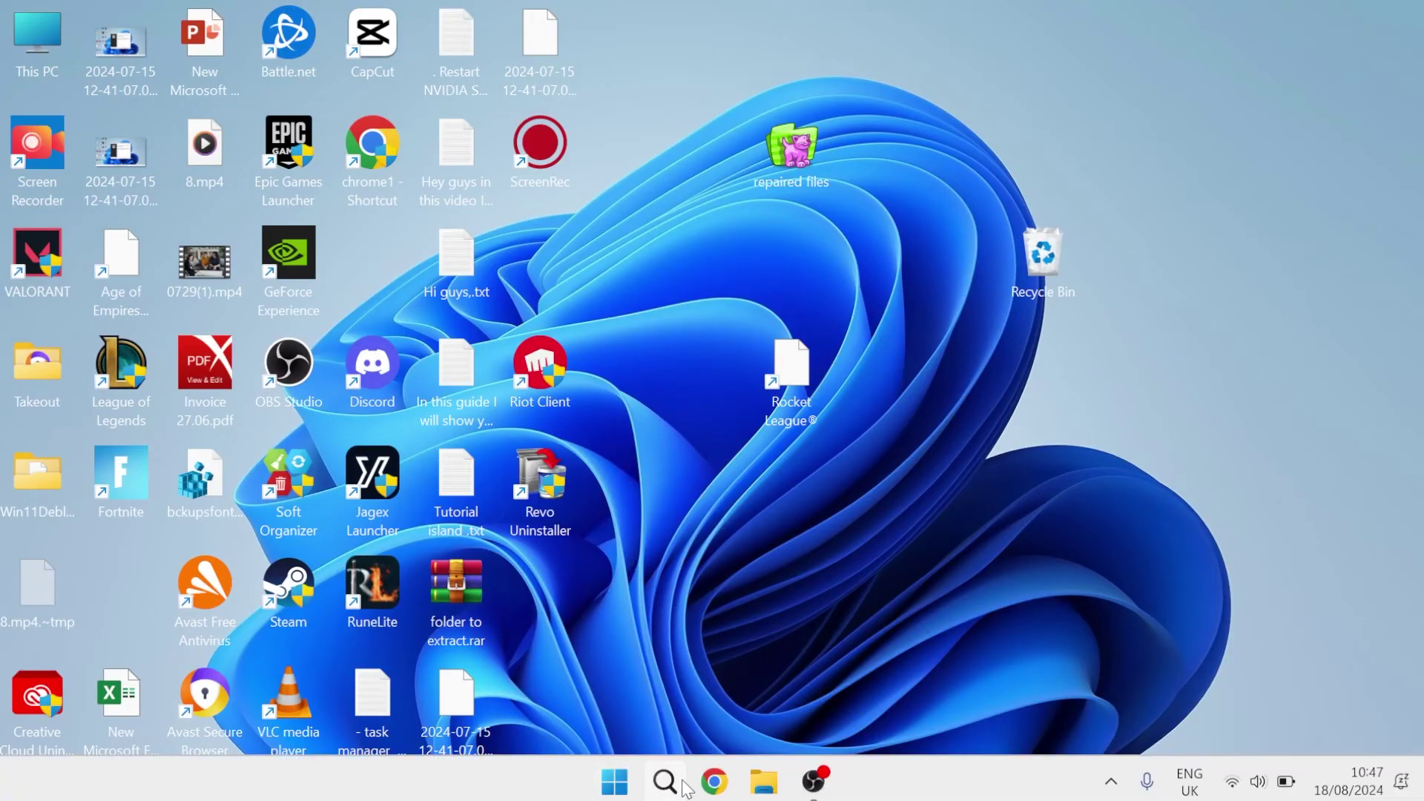
Delete the Riot Vanguard folder from C:\Program Files in File Explorer.
key("super+e")
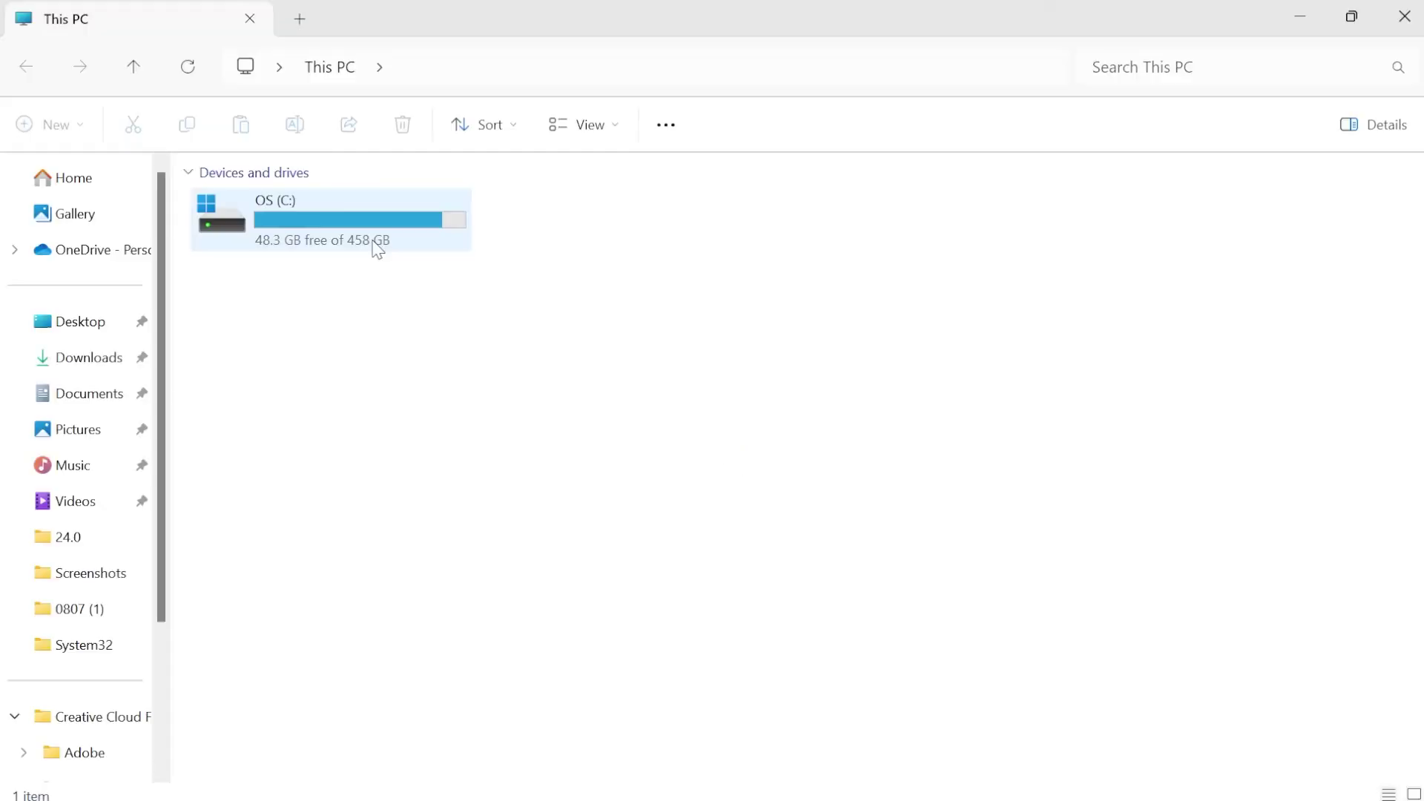
double_click(339, 240)
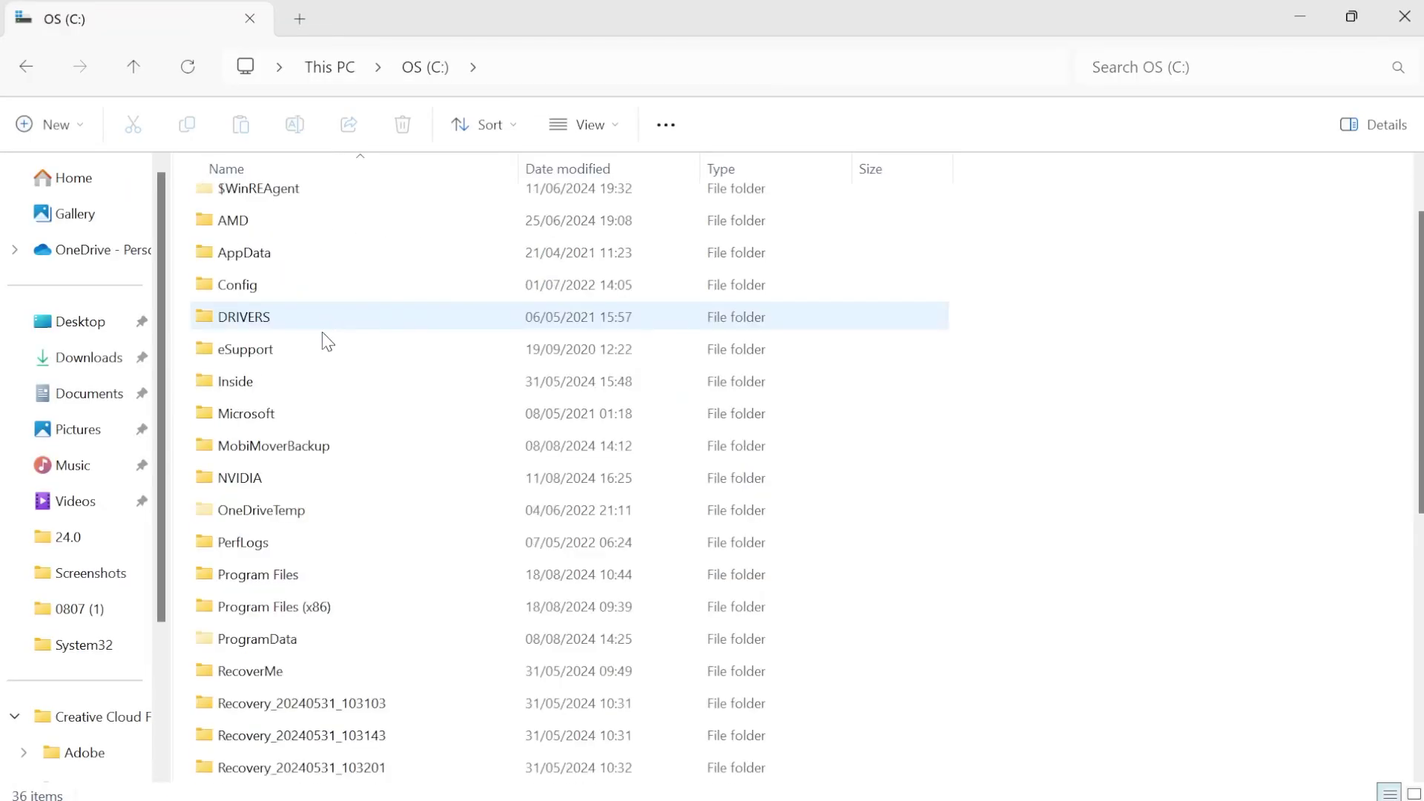
double_click(249, 580)
scroll(379, 341, "down", 7)
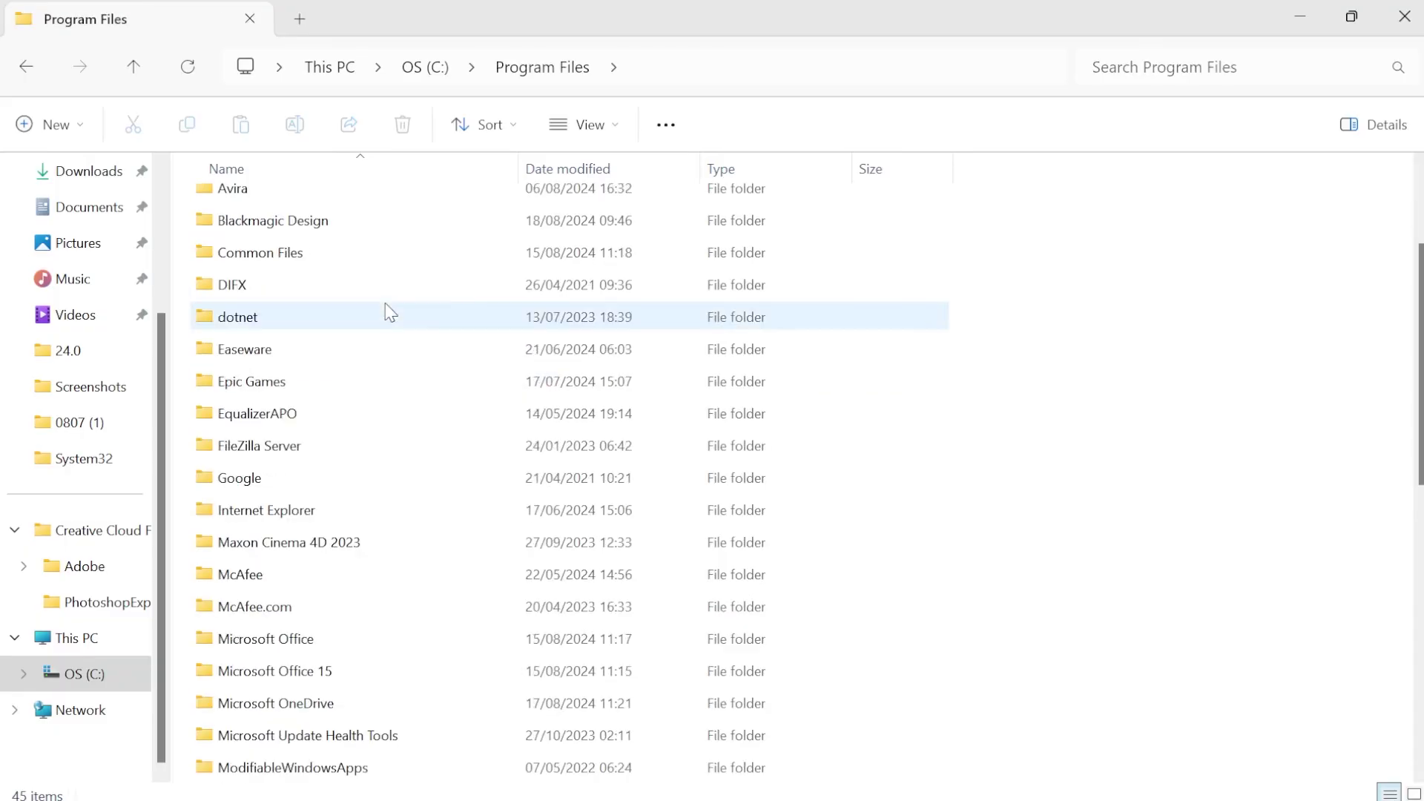
left_click(215, 547)
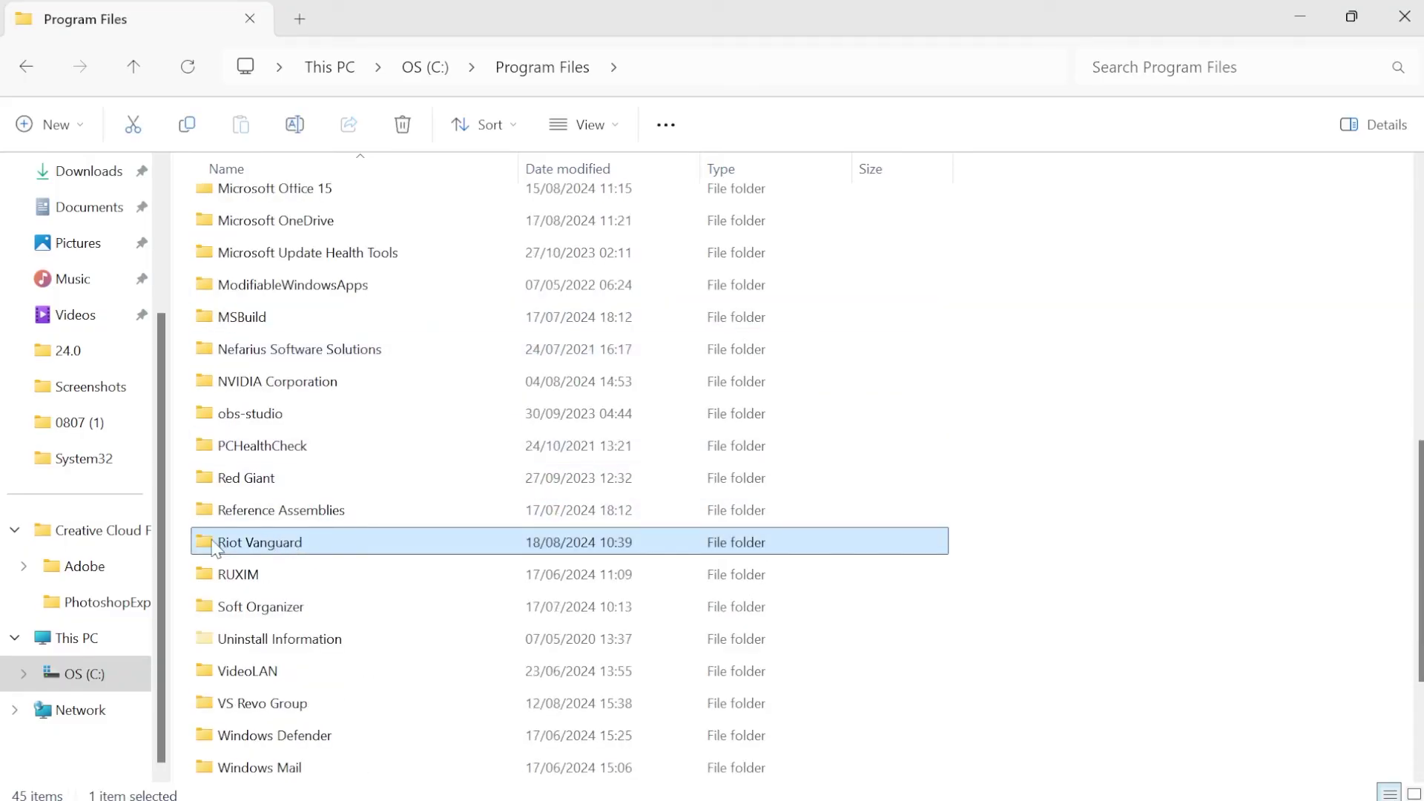
right_click(261, 553)
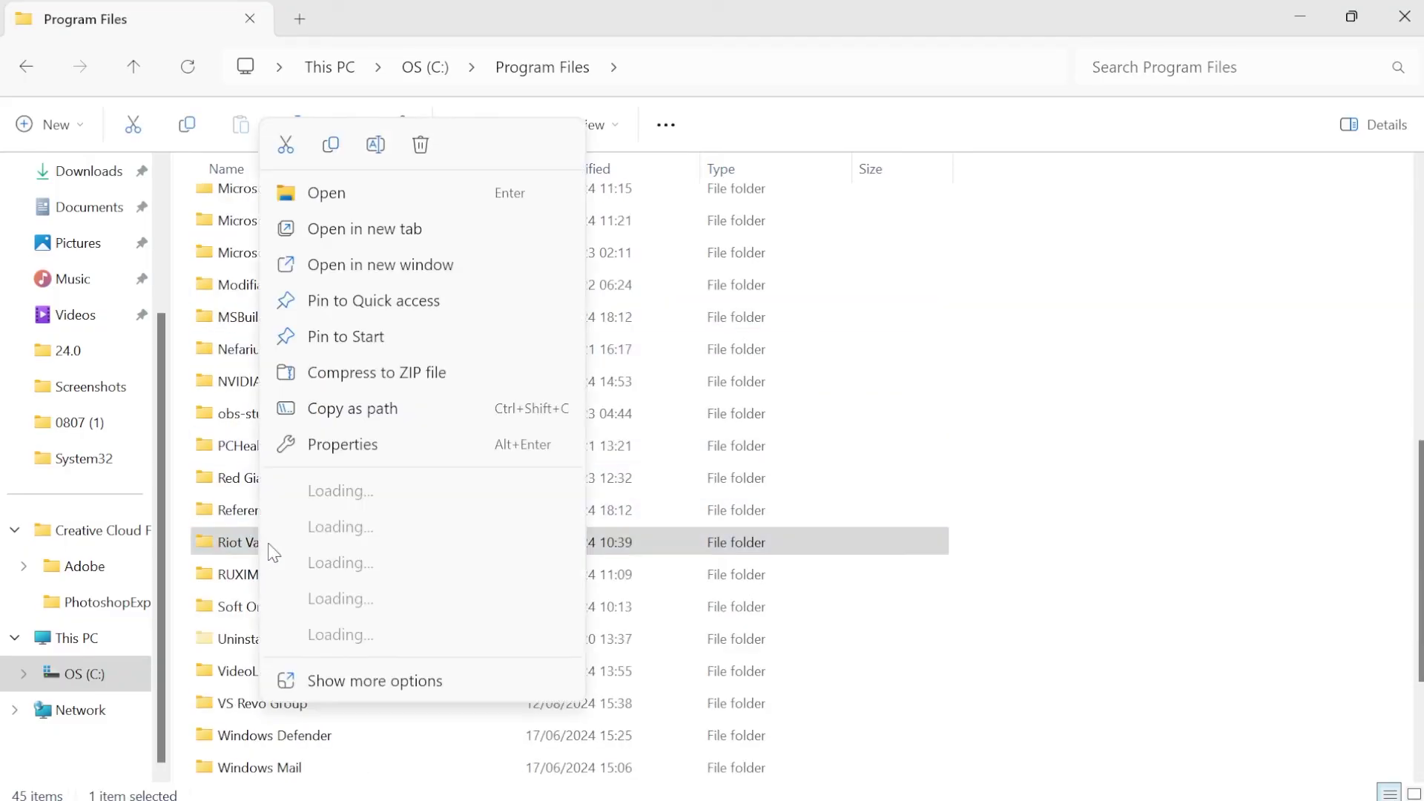
left_click(425, 148)
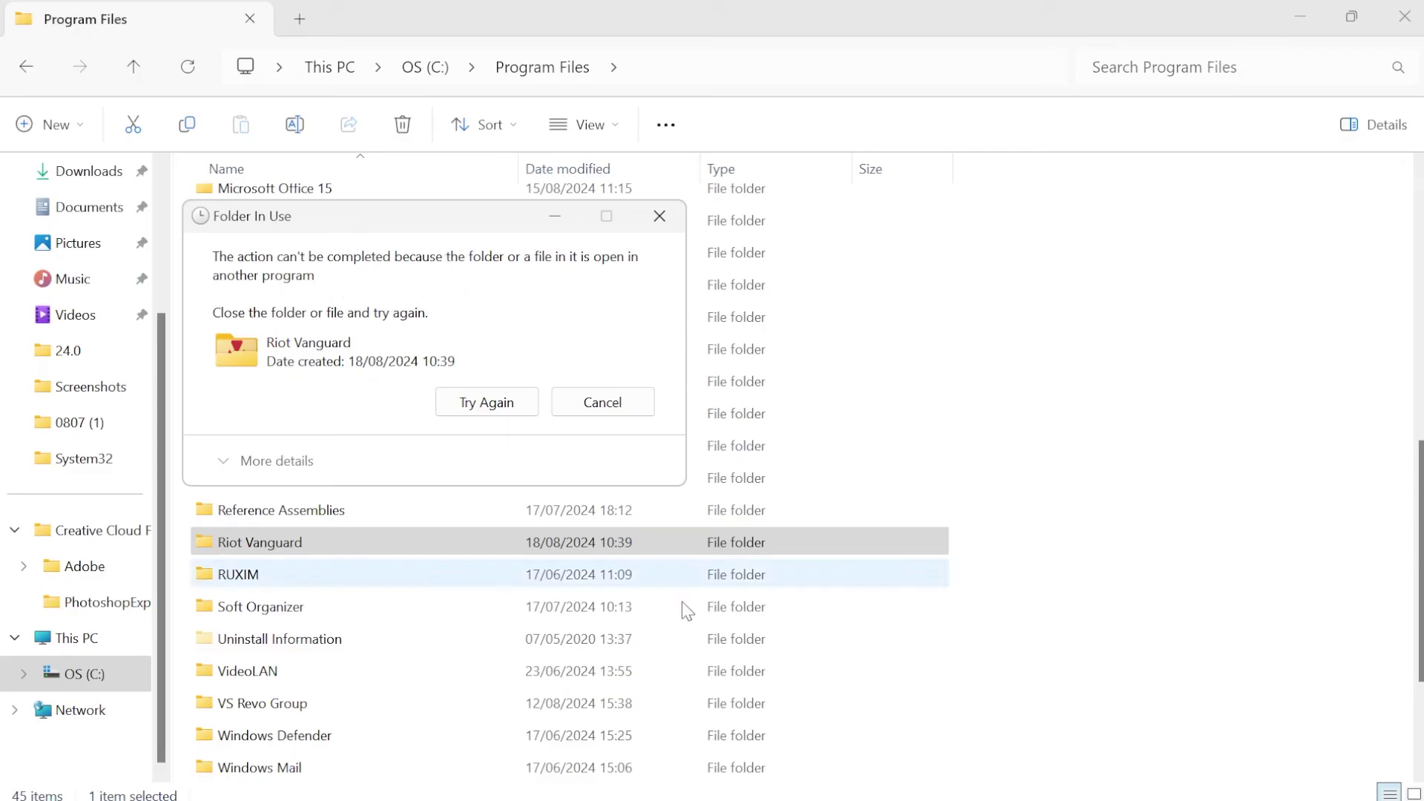
End the vgc Vanguard user-mode service in Task Manager and retry the deletion.
mouse_move(705, 798)
left_click(838, 781)
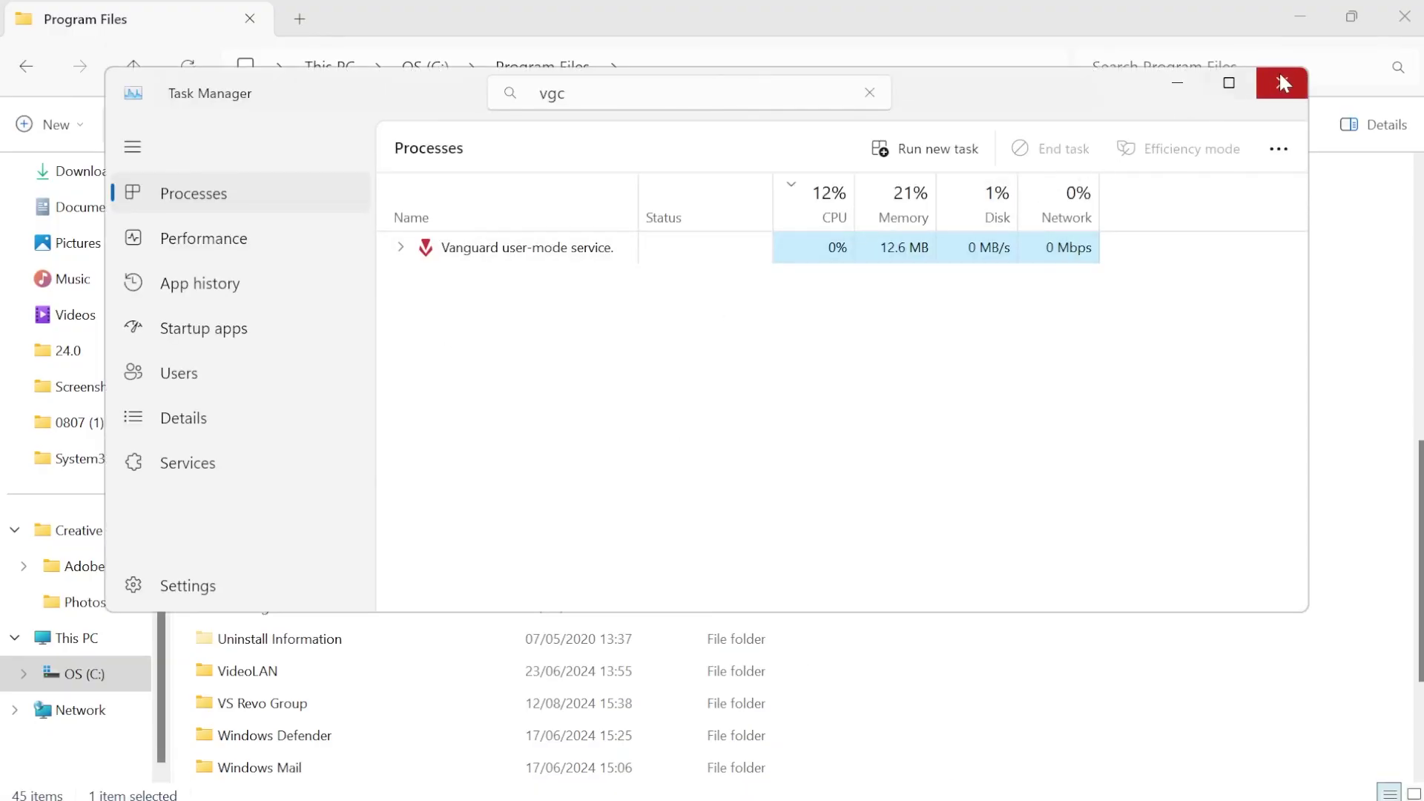
left_click(1237, 84)
left_click(541, 25)
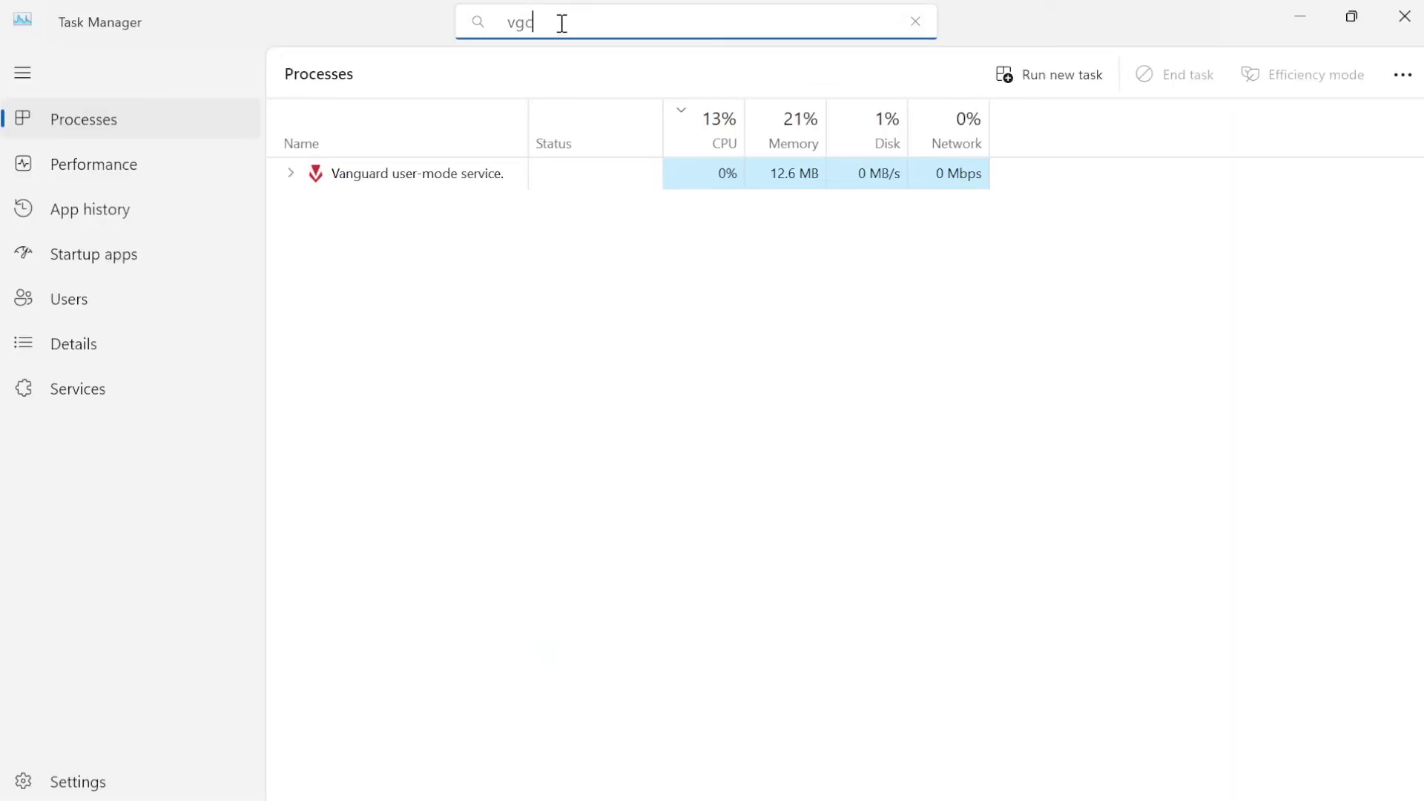
right_click(383, 184)
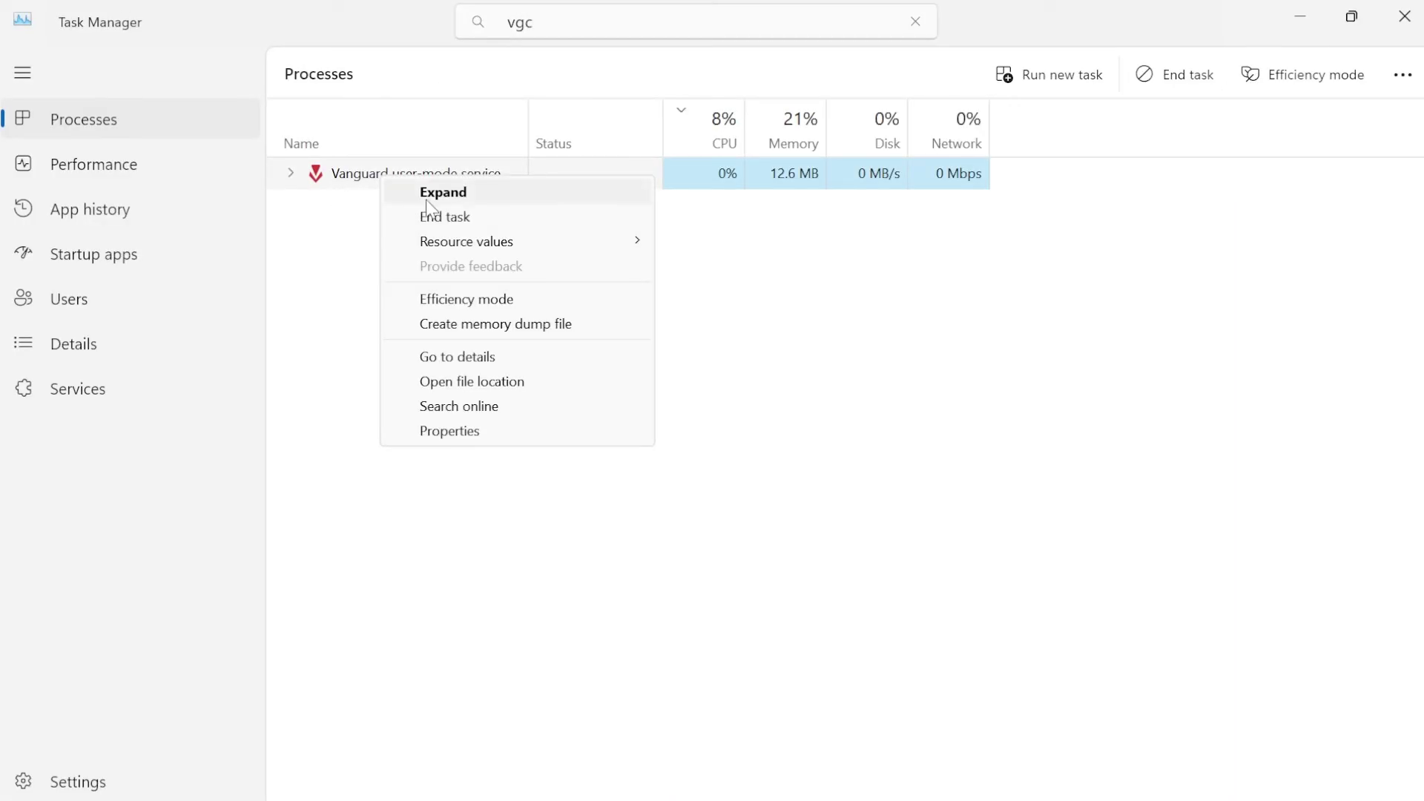
left_click(462, 218)
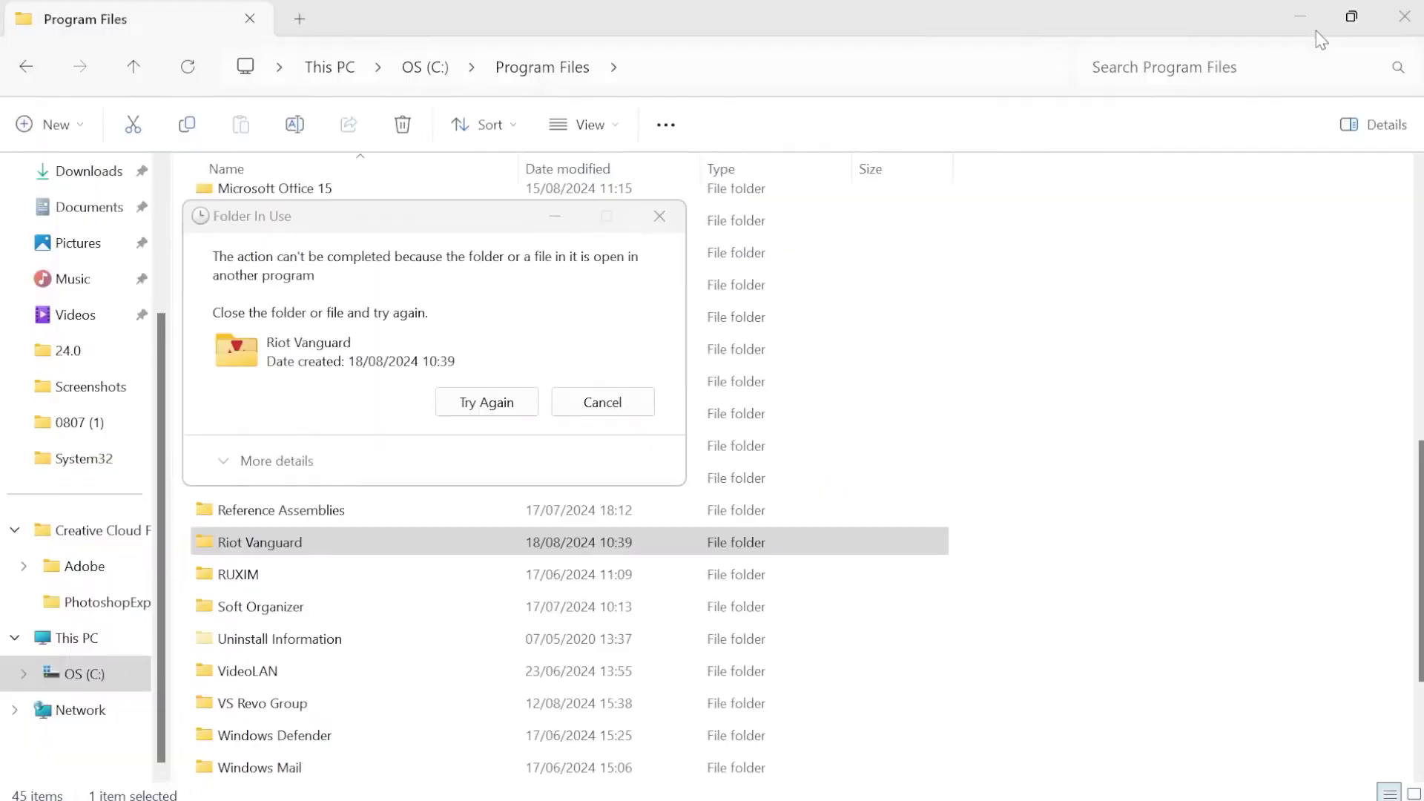
left_click(487, 402)
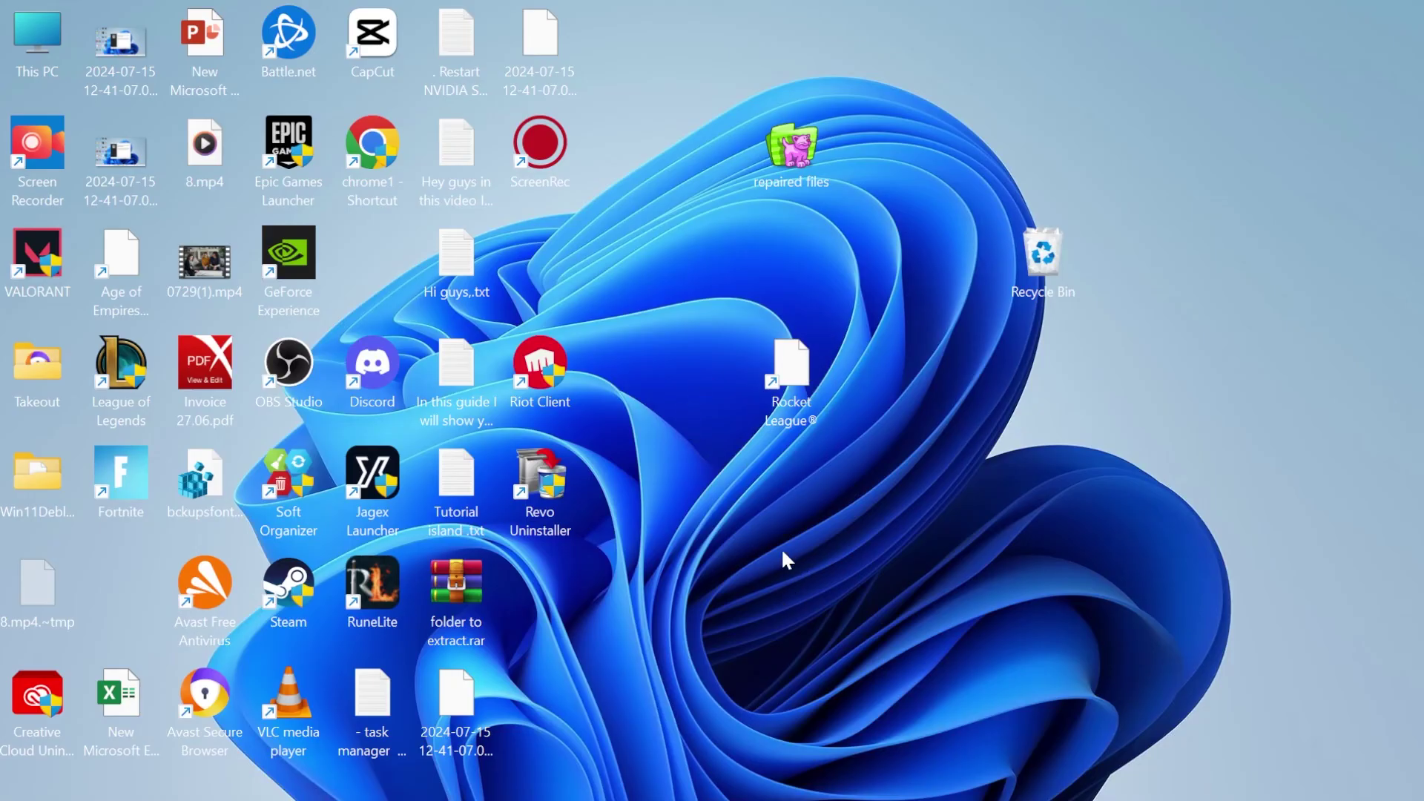
Launch Riot Client, go to the VALORANT page, and start its update.
double_click(545, 360)
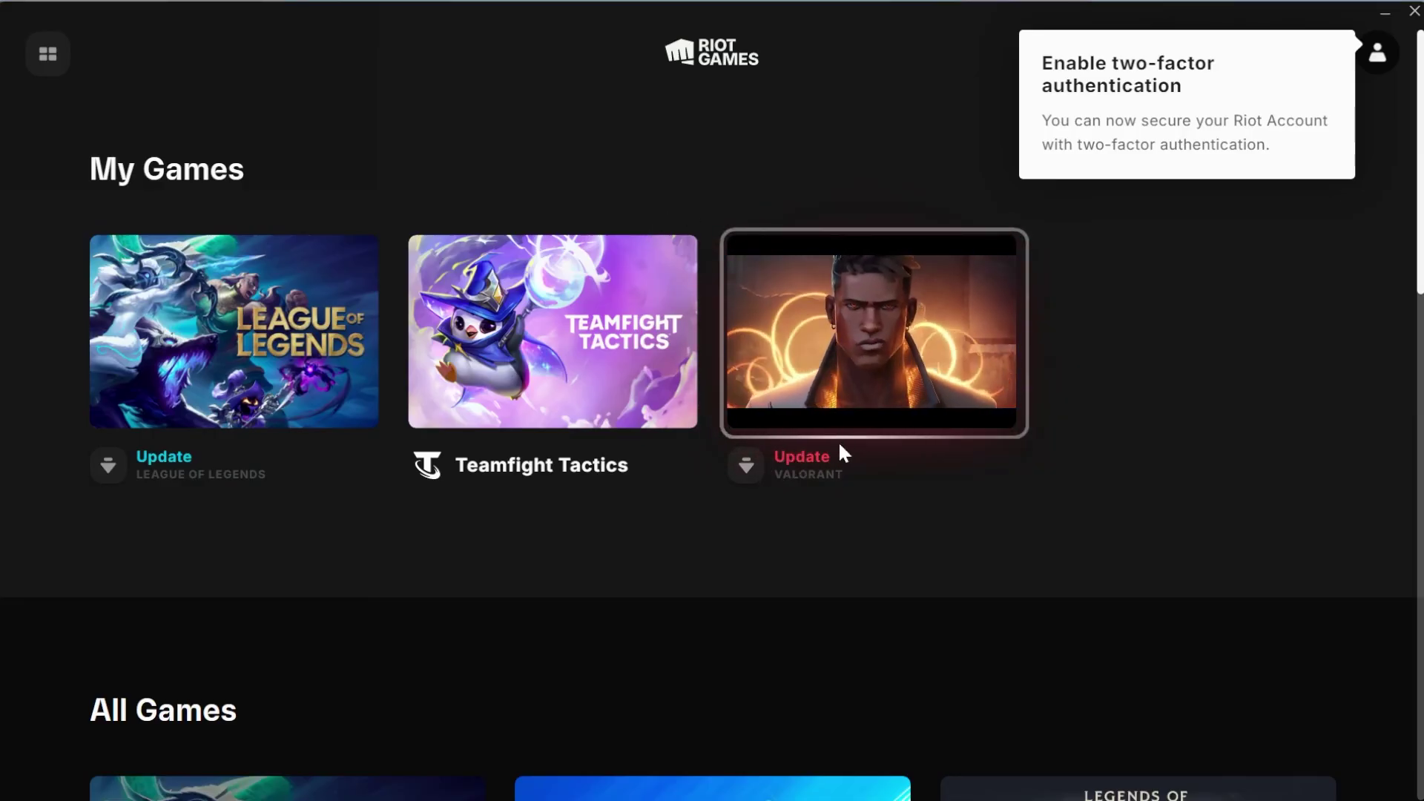
left_click(836, 312)
left_click(197, 297)
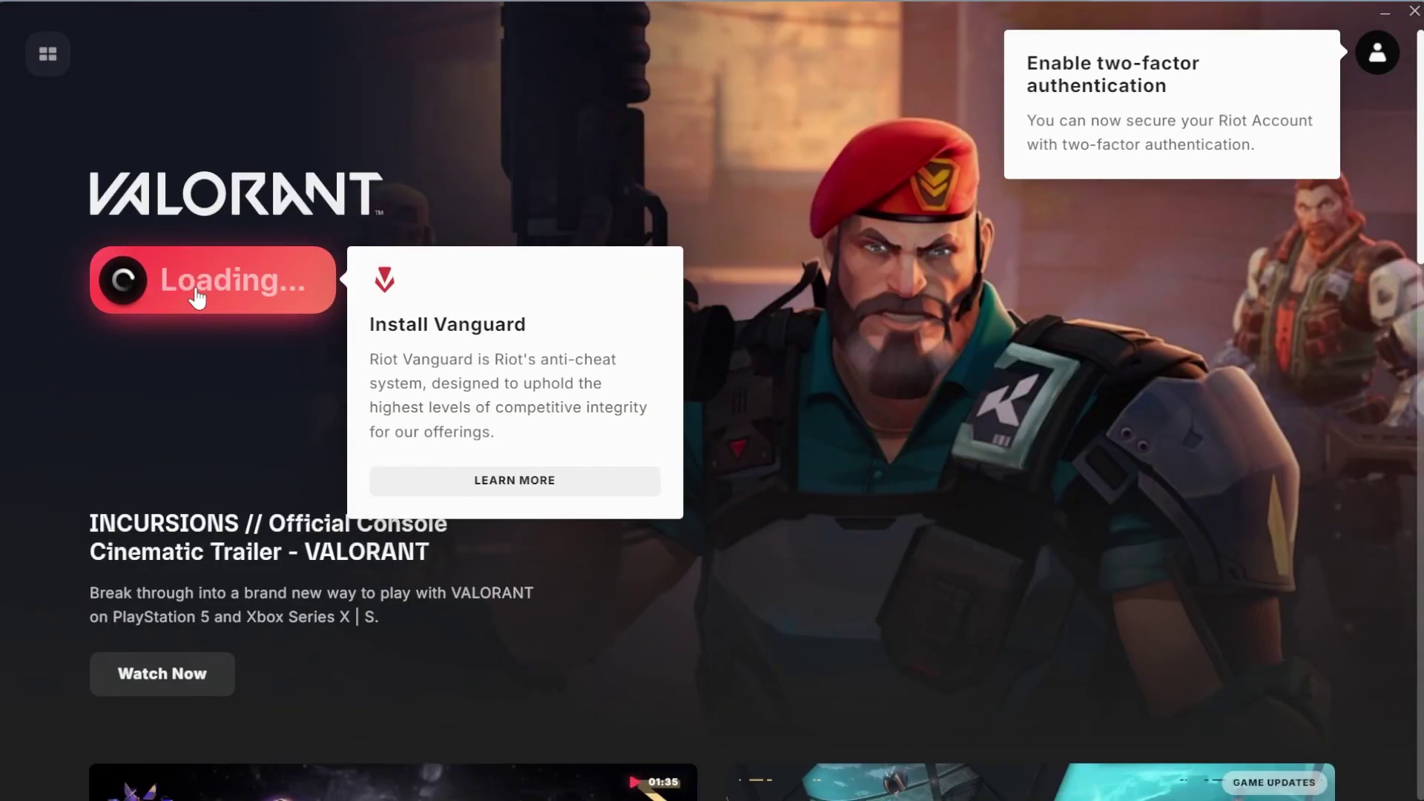